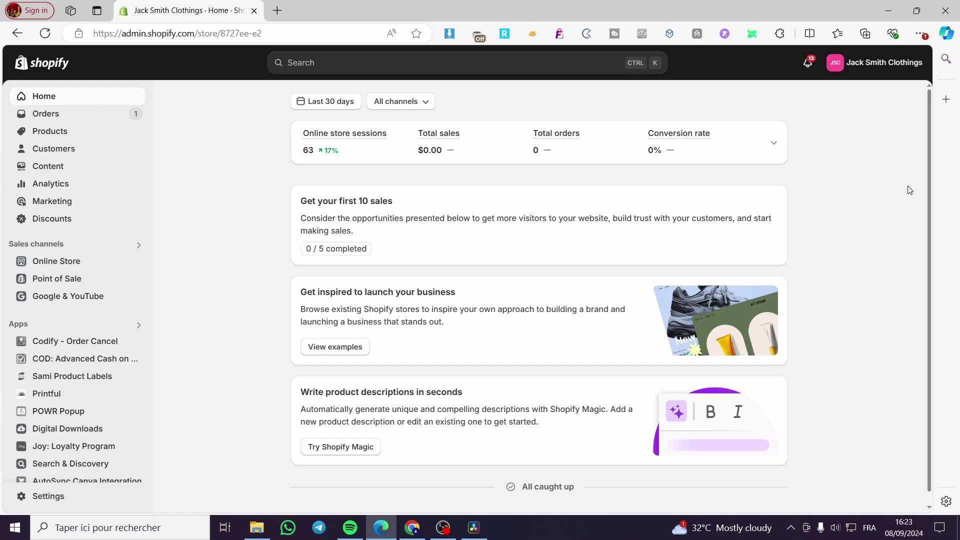
scroll(926, 182, "down", 1)
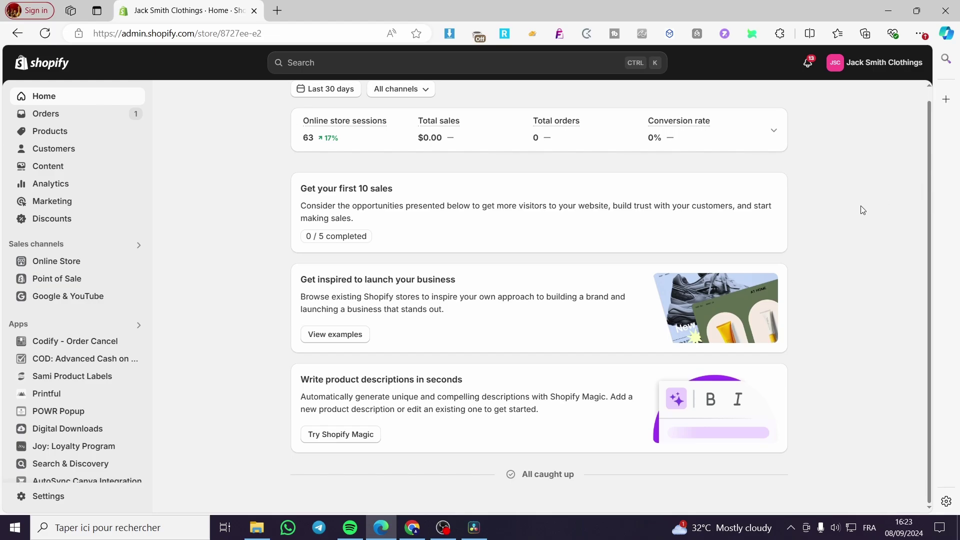
scroll(826, 249, "up", 1)
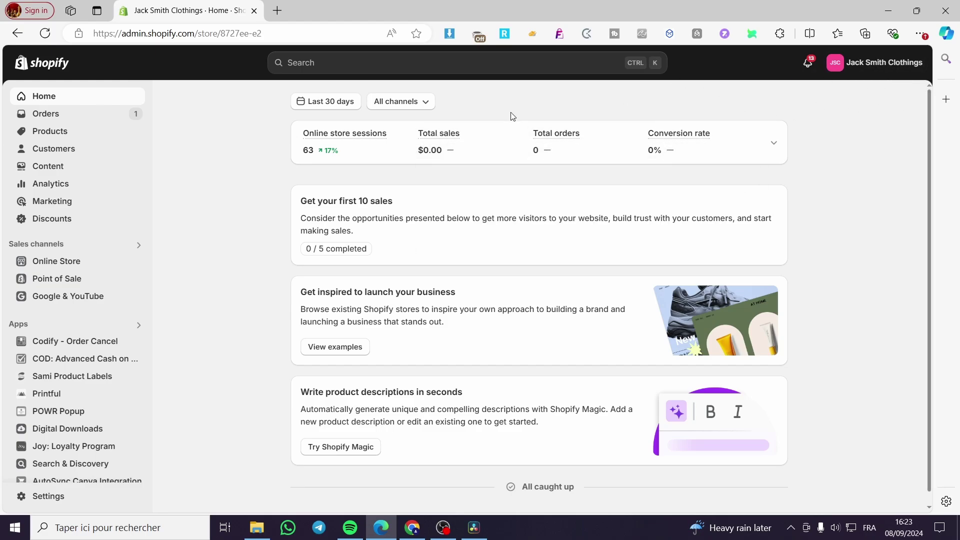
left_click(77, 137)
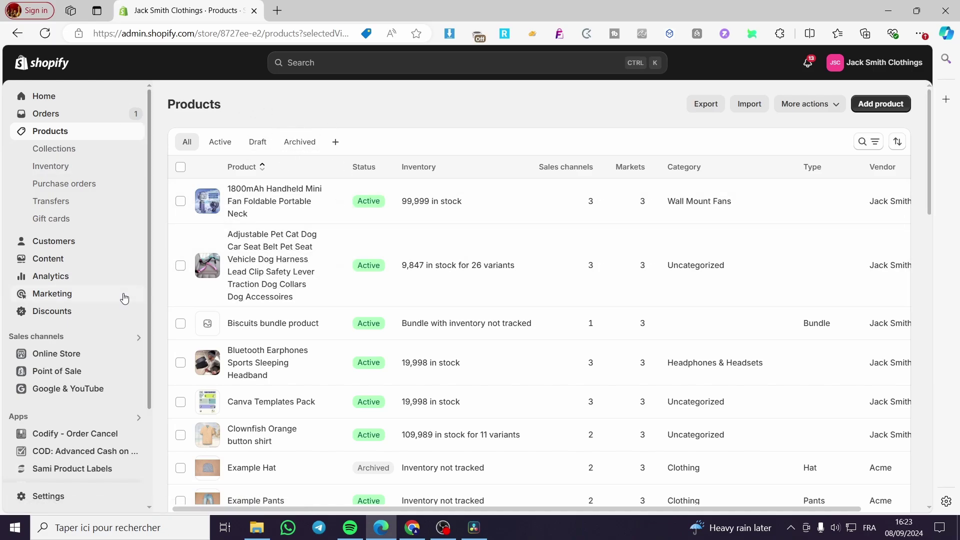
Step: Create a new discount in the store's Discounts section using the Buy X get Y type
left_click(53, 312)
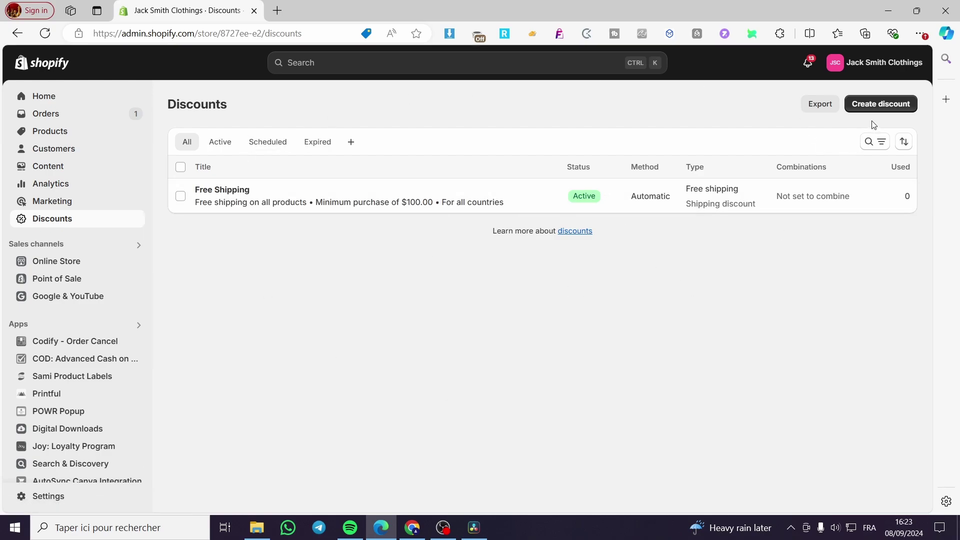
left_click(905, 110)
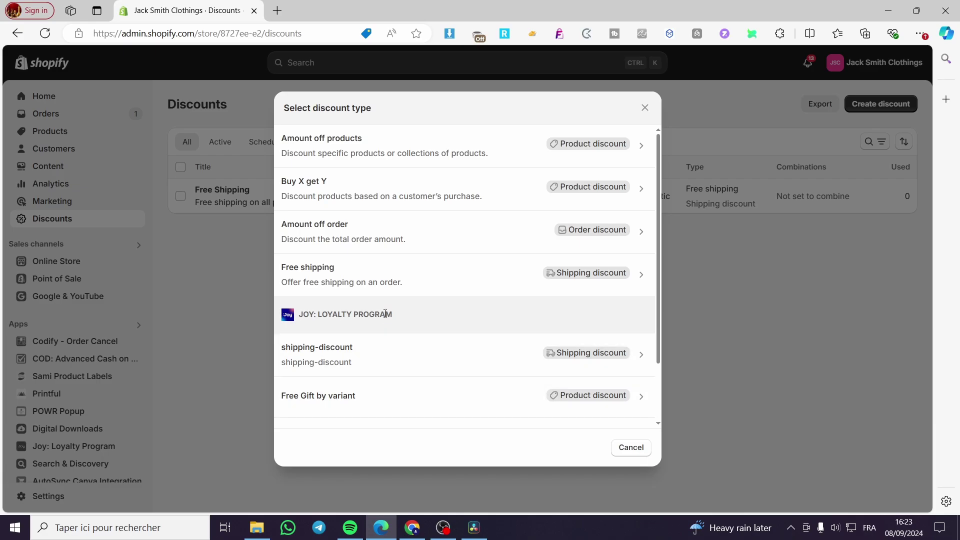
scroll(405, 382, "down", 2)
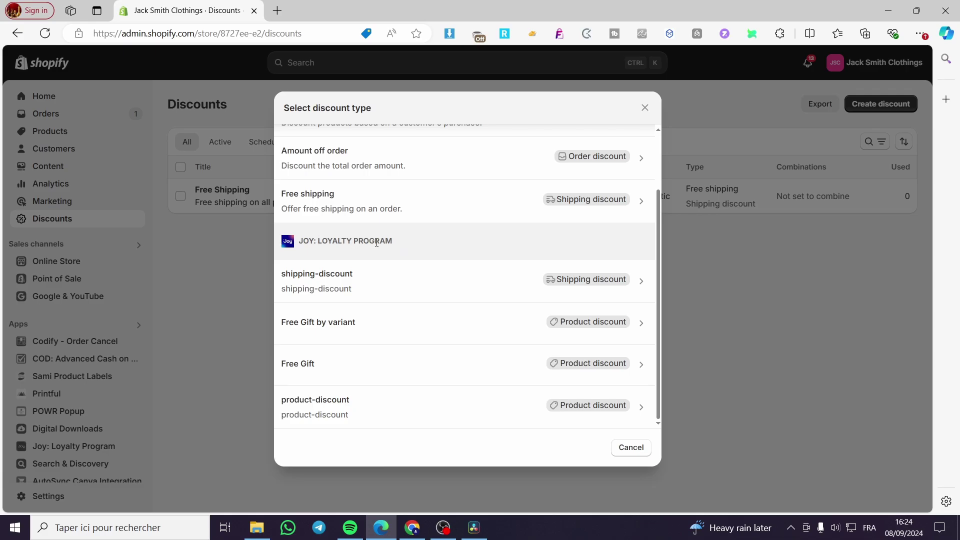
left_click_drag(401, 244, 288, 242)
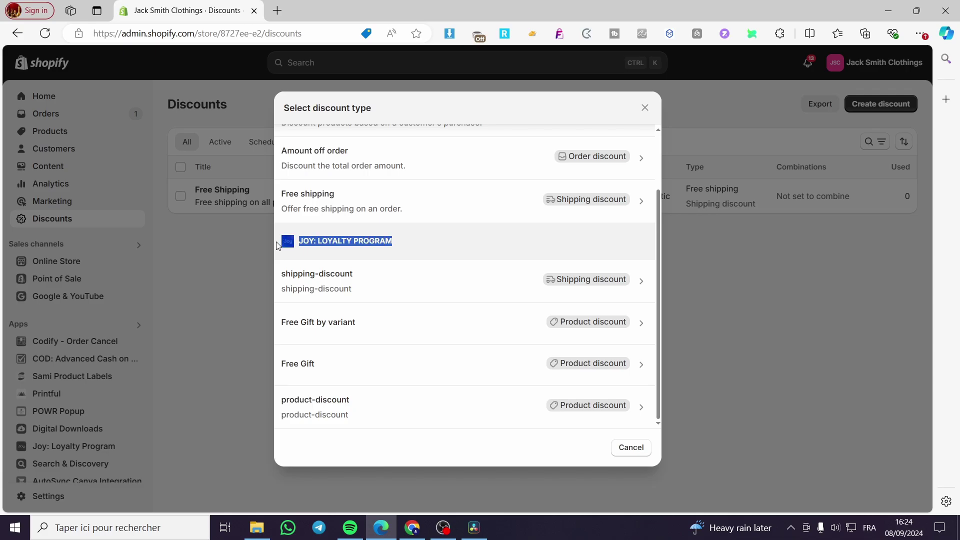
left_click(433, 245)
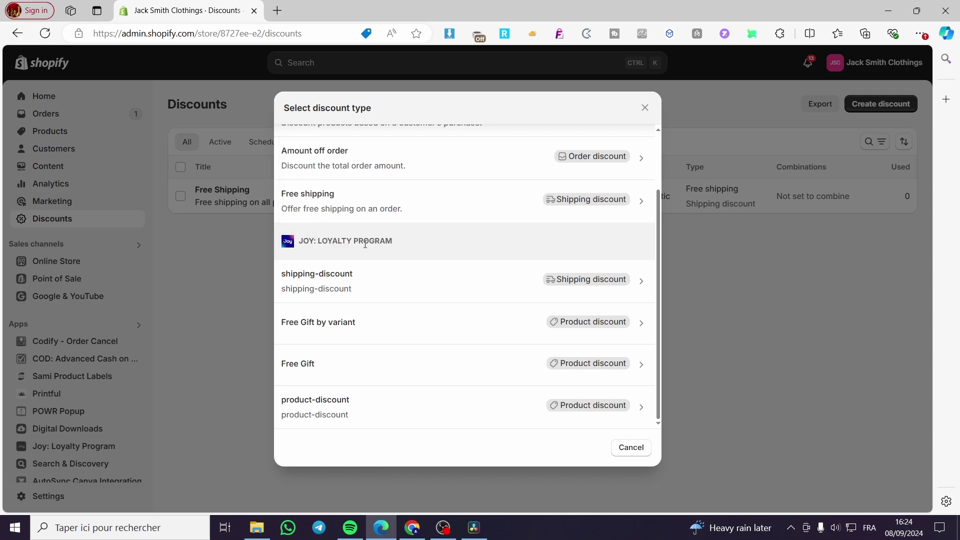
scroll(399, 300, "up", 2)
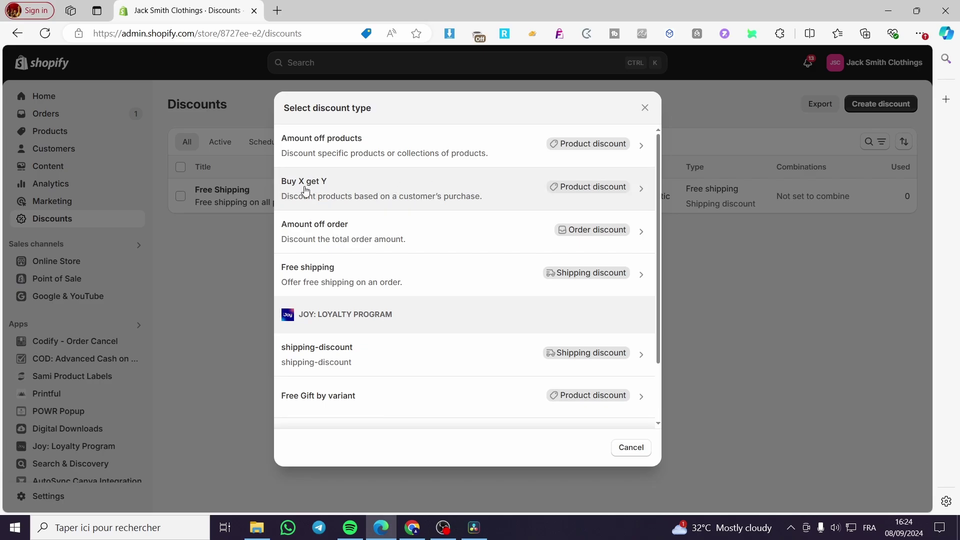
left_click(343, 189)
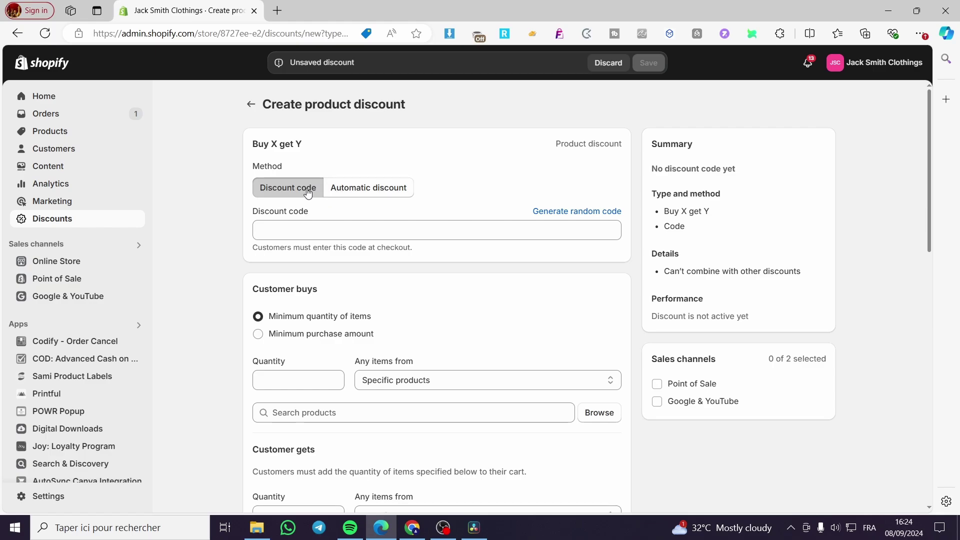
Step: Set the discount method to Automatic discount and title it "Buy one Get on free"
left_click(383, 193)
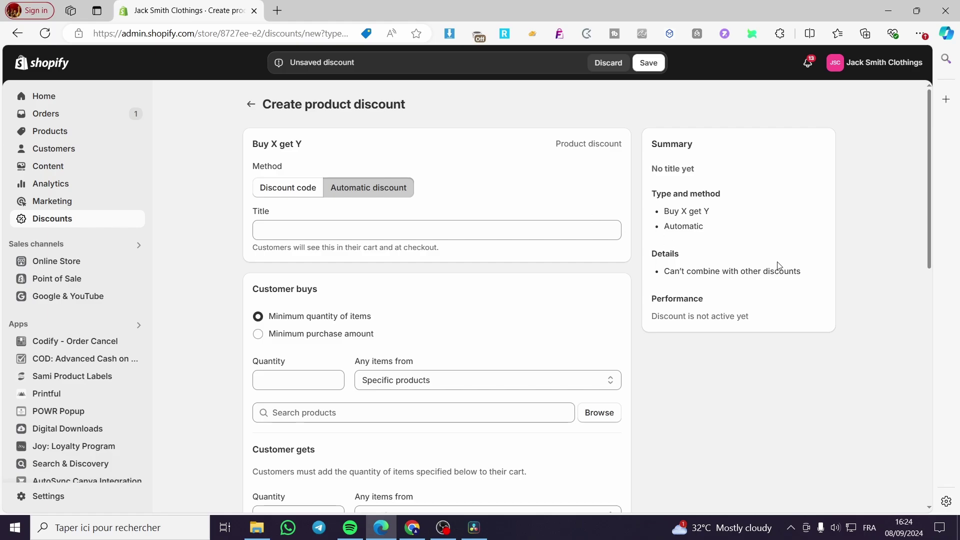
left_click(301, 190)
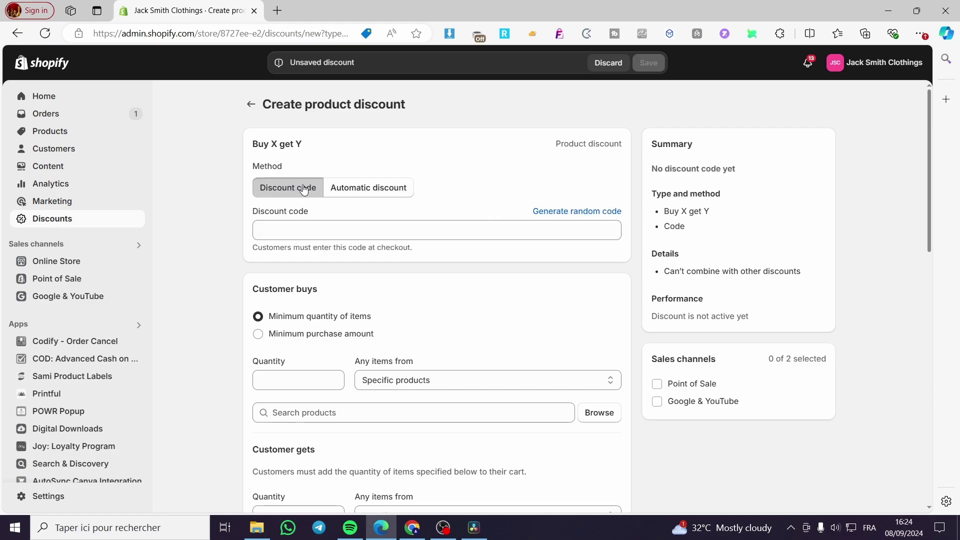
left_click(365, 193)
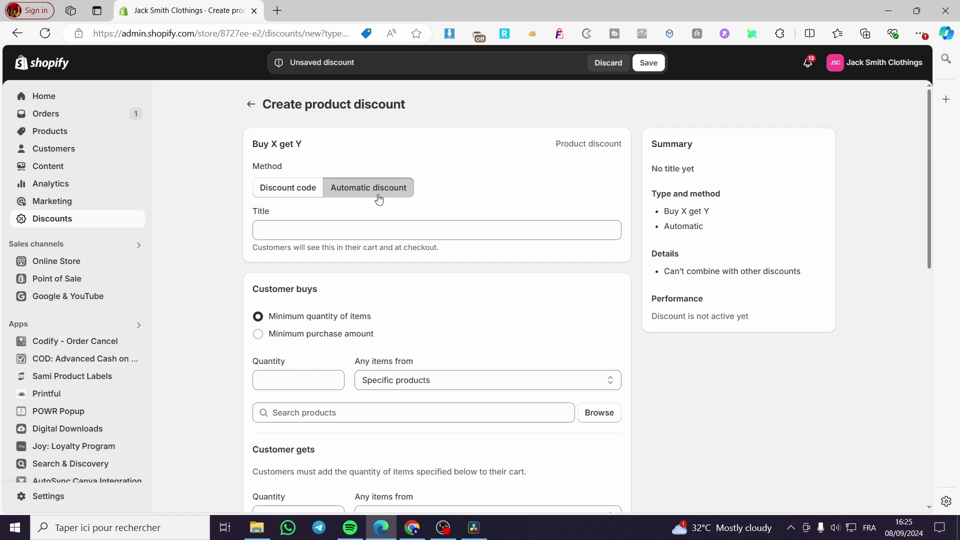
left_click(308, 234)
left_click(307, 234)
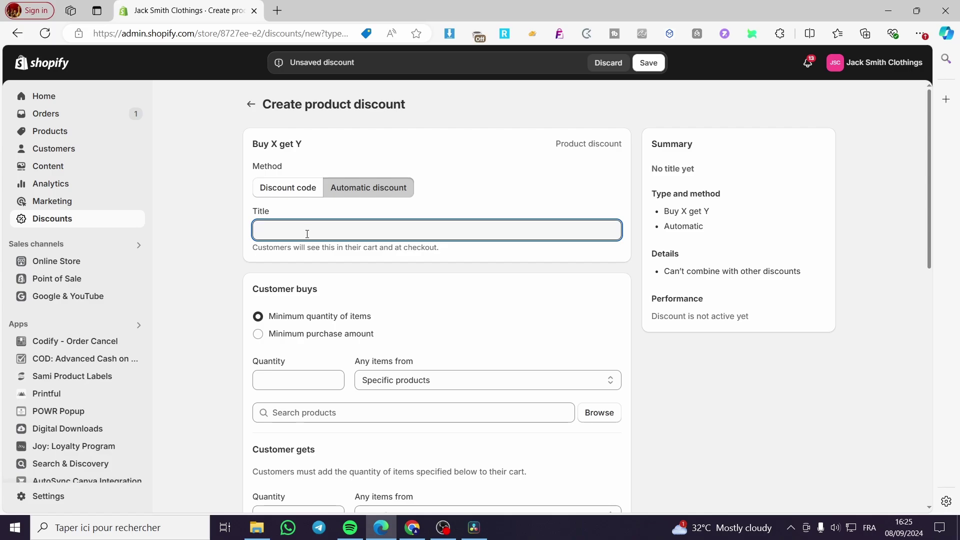
type("Buy o")
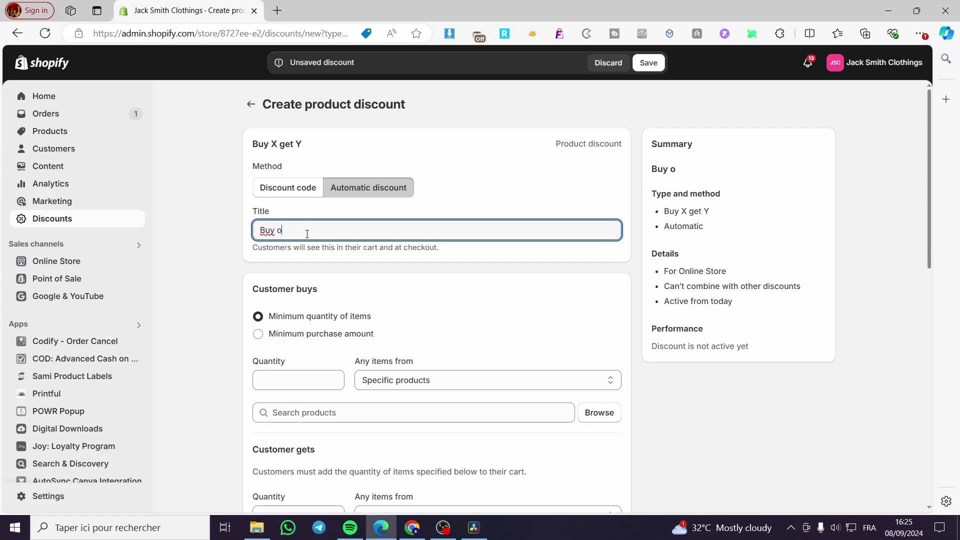
type("n e Get on free")
Step: Under Customer buys, set the minimum quantity to 1 with items taken from specific products
left_click(312, 375)
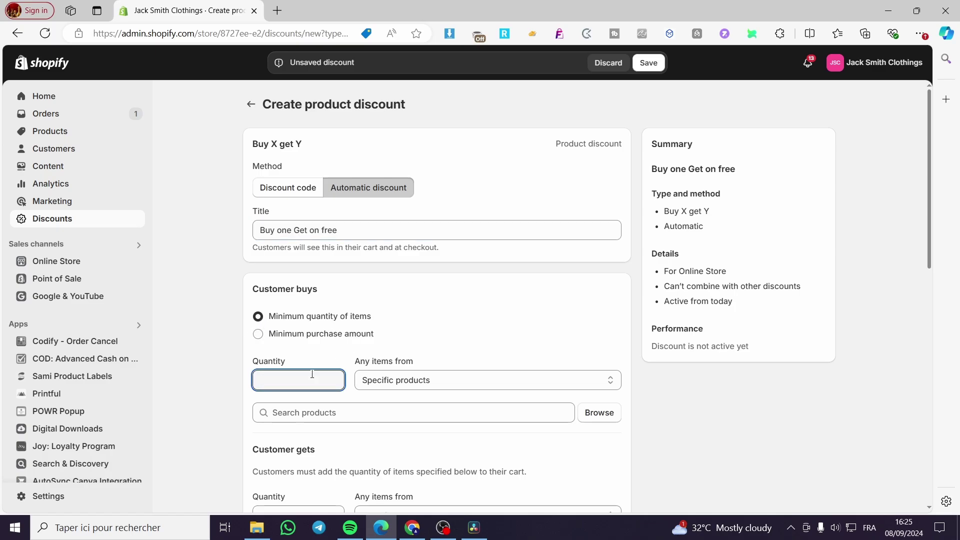
type("1")
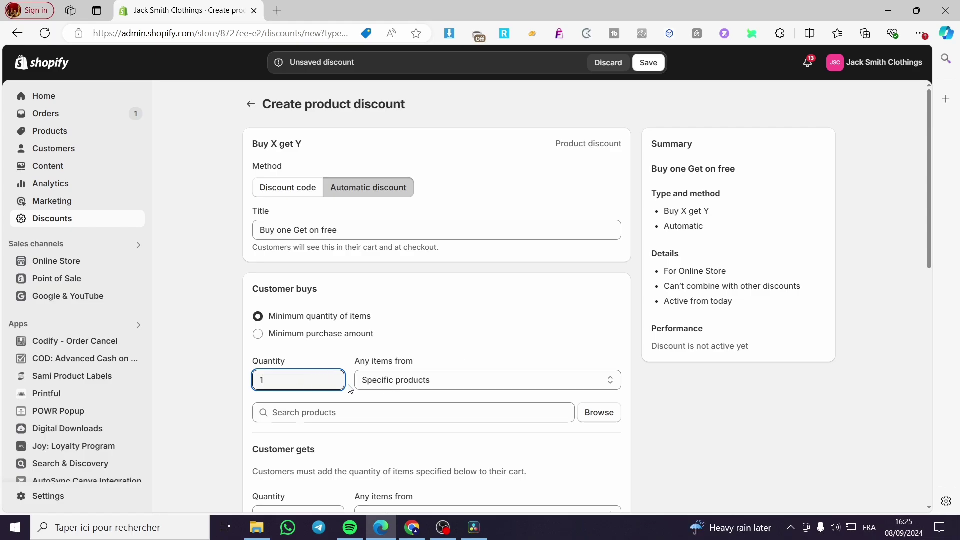
left_click(472, 387)
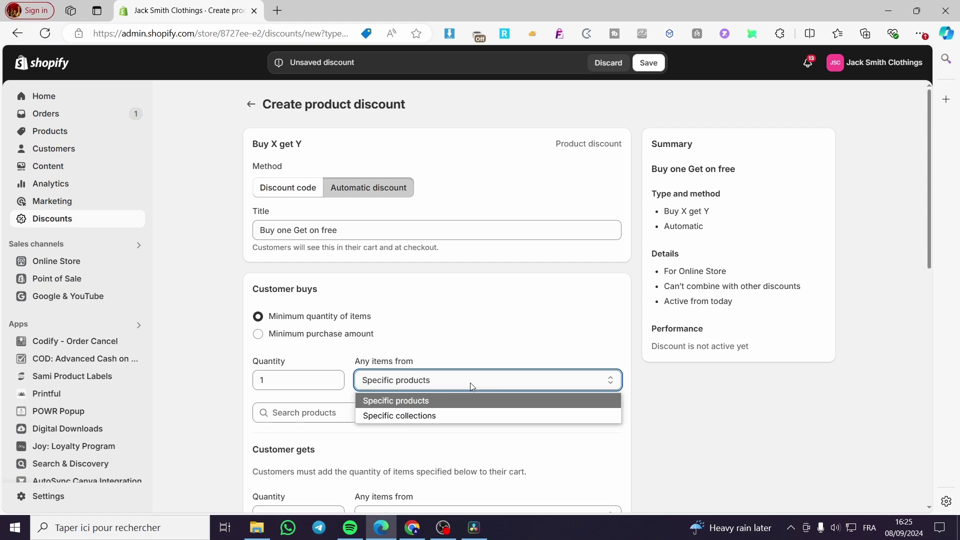
left_click(413, 402)
left_click(435, 384)
left_click(435, 383)
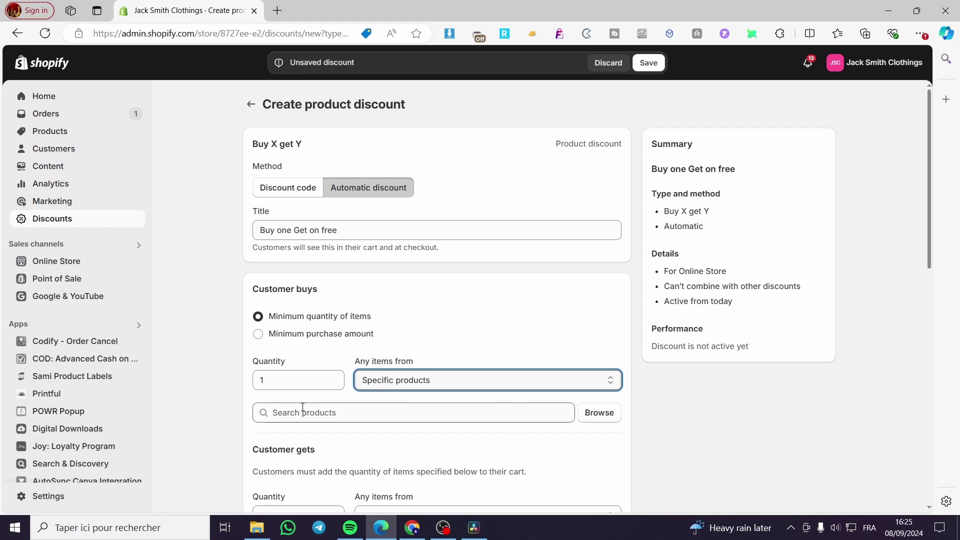
Step: Add Kids Heavy Cotton Tee with all its variants as the product the customer must buy
left_click(587, 413)
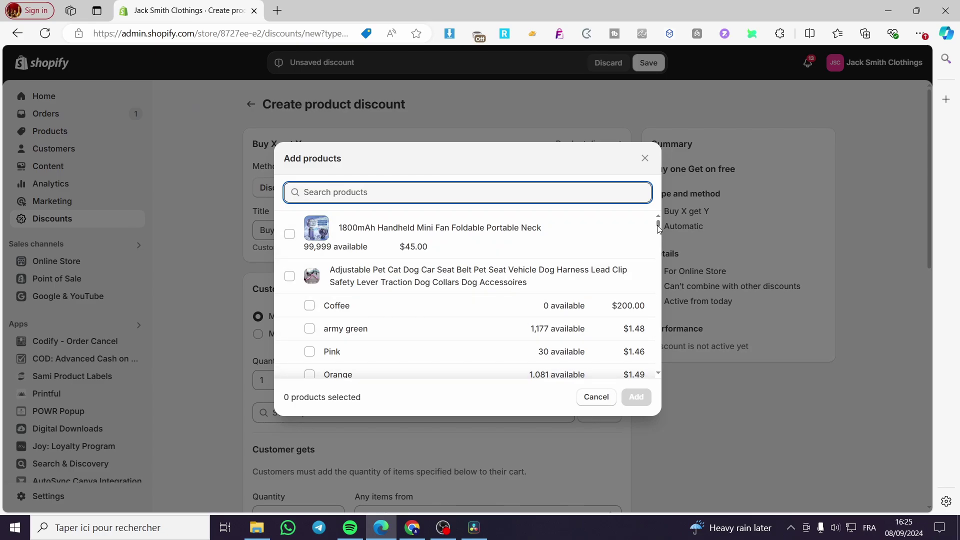
left_click_drag(658, 224, 657, 276)
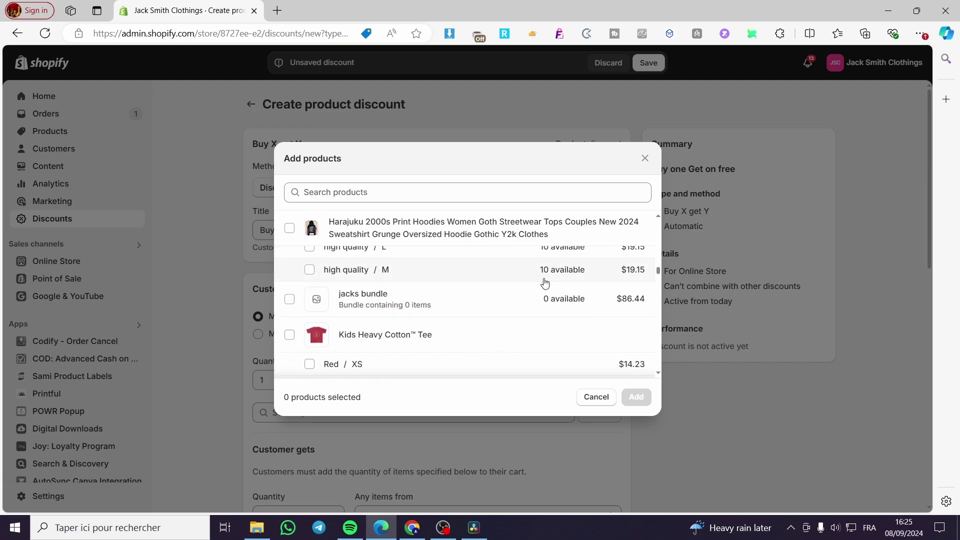
left_click(289, 335)
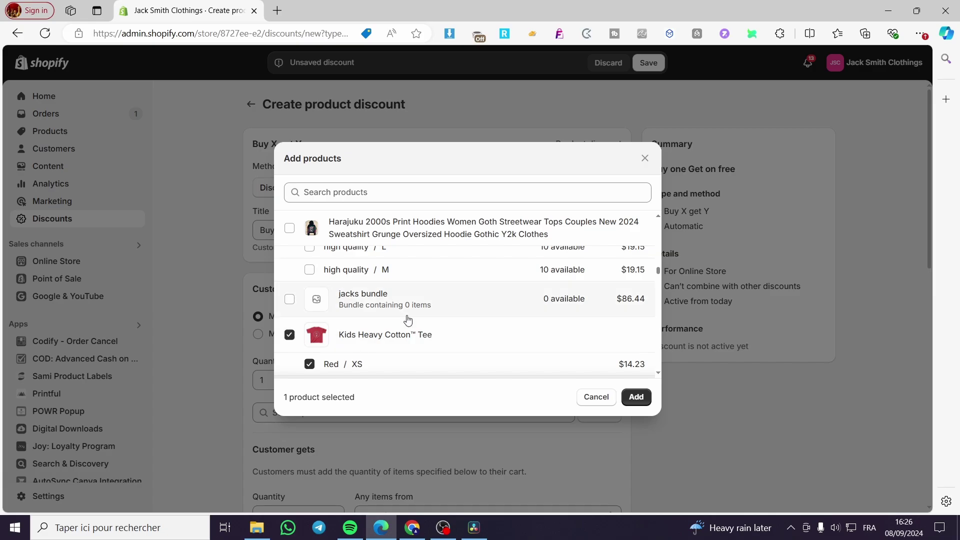
scroll(367, 314, "down", 1)
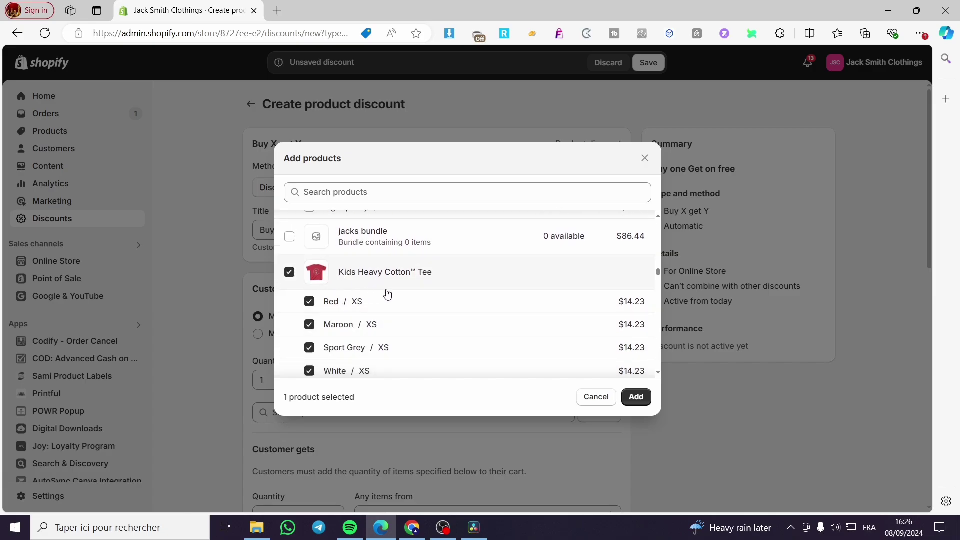
left_click(637, 398)
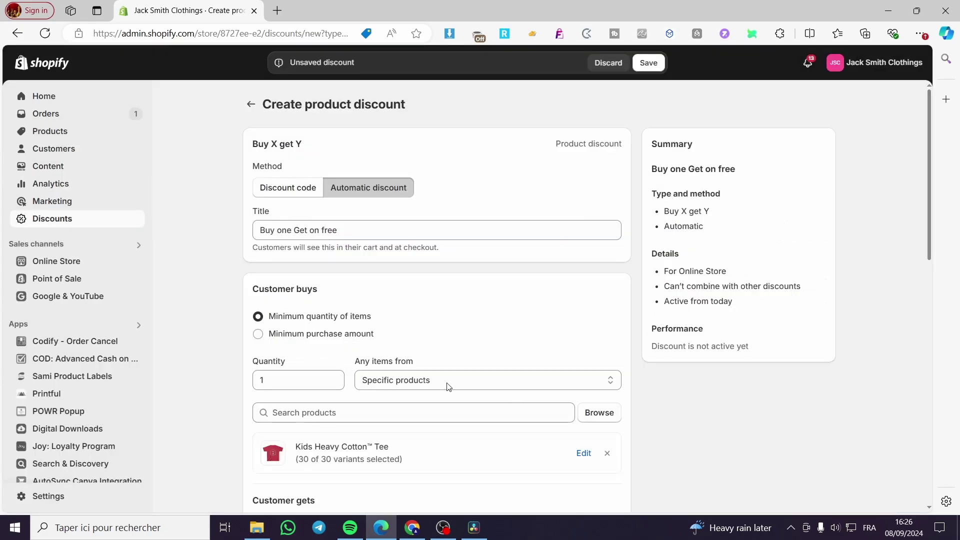
Step: Under Customer gets, set the quantity to 1 with items taken from specific products
scroll(456, 376, "down", 1)
scroll(456, 376, "down", 2)
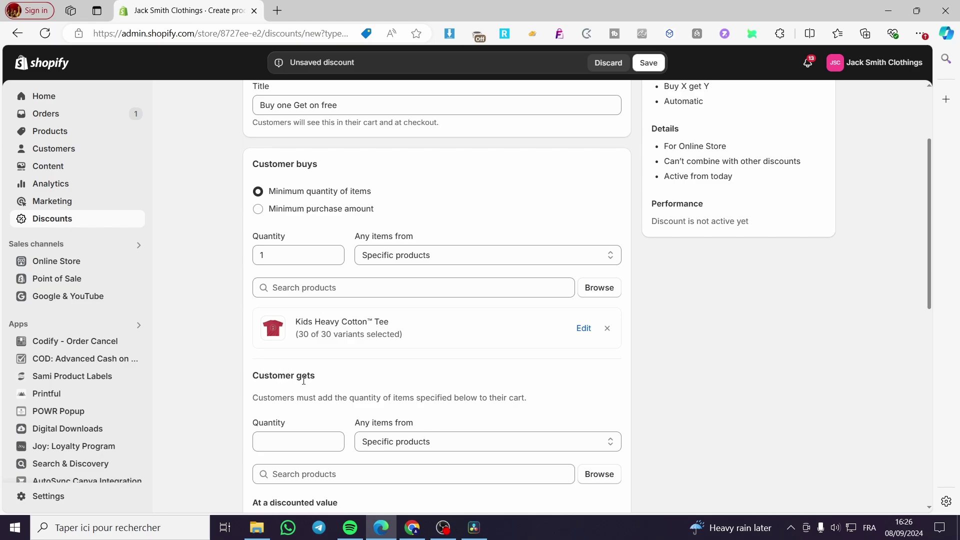
scroll(381, 378, "down", 1)
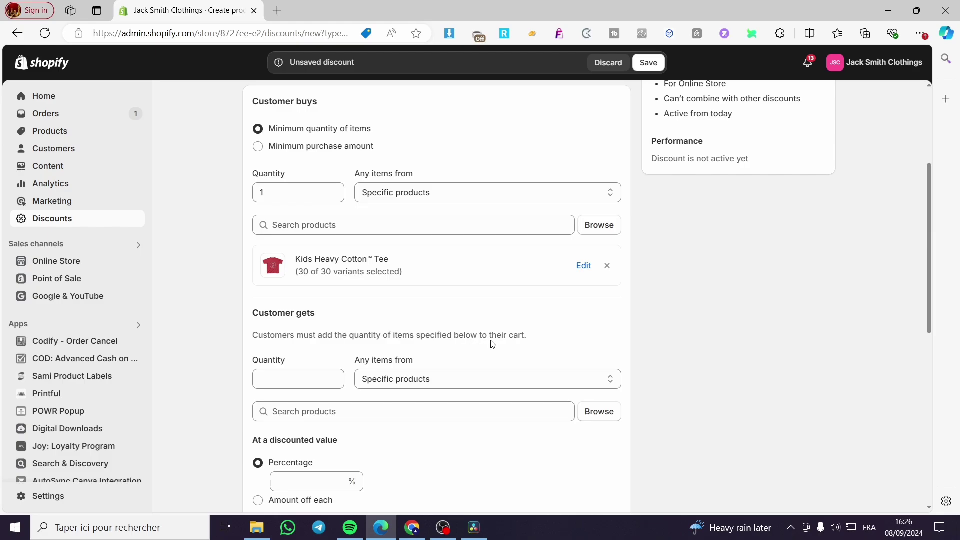
left_click(296, 379)
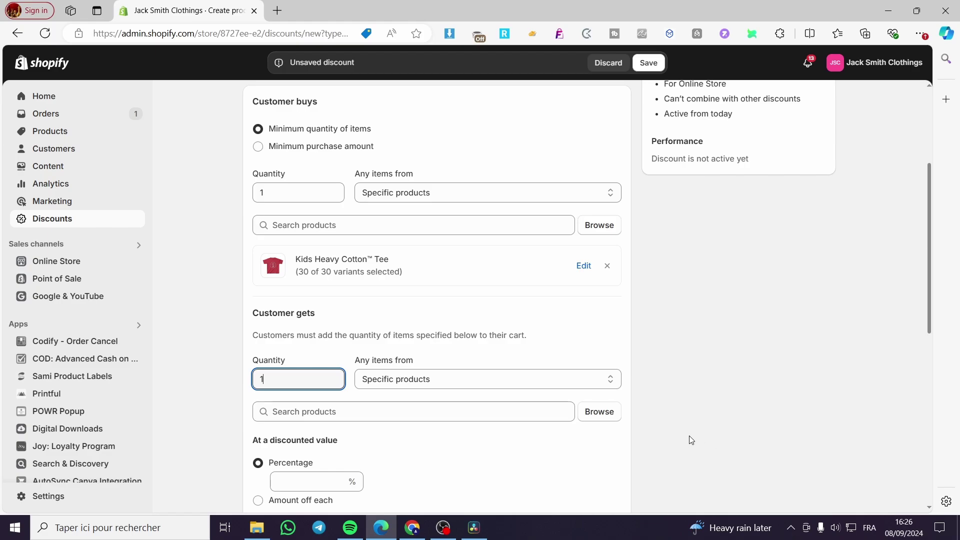
left_click(589, 379)
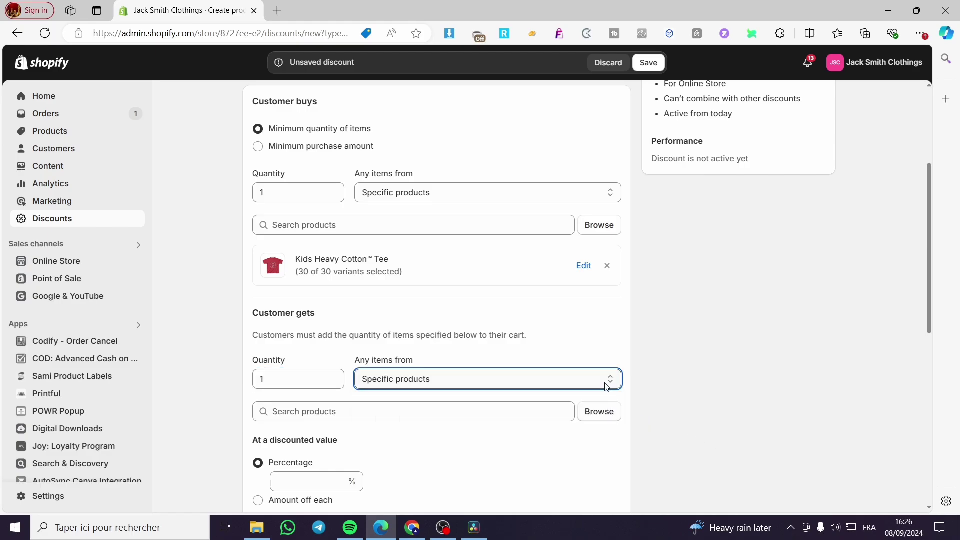
left_click(606, 384)
left_click(603, 400)
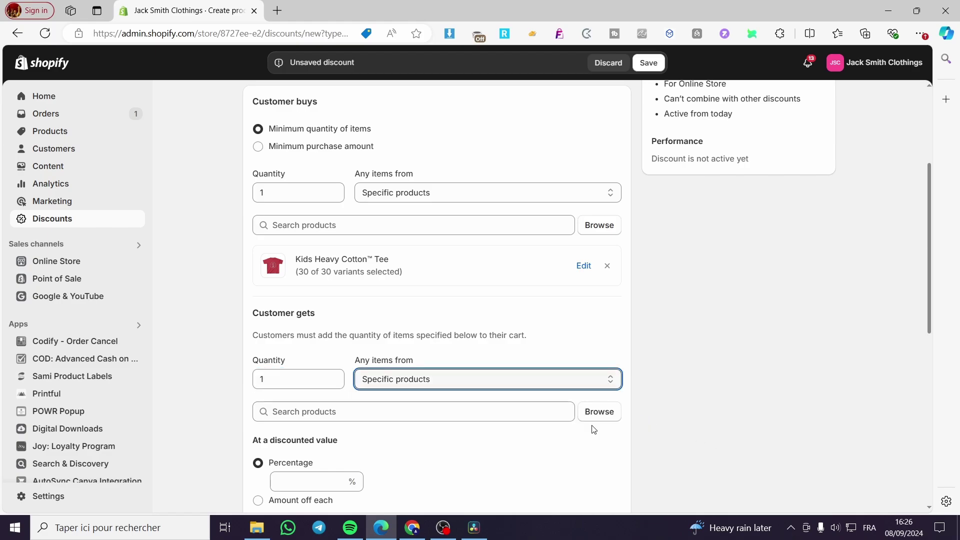
Step: Add Quick-Dry Aqua Shoes as the product the customer gets
left_click(603, 414)
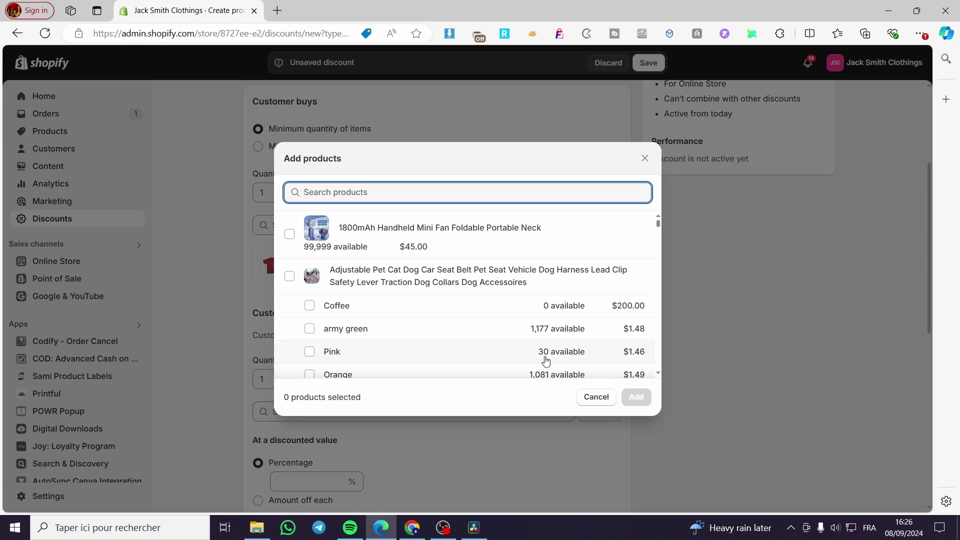
left_click_drag(659, 222, 661, 241)
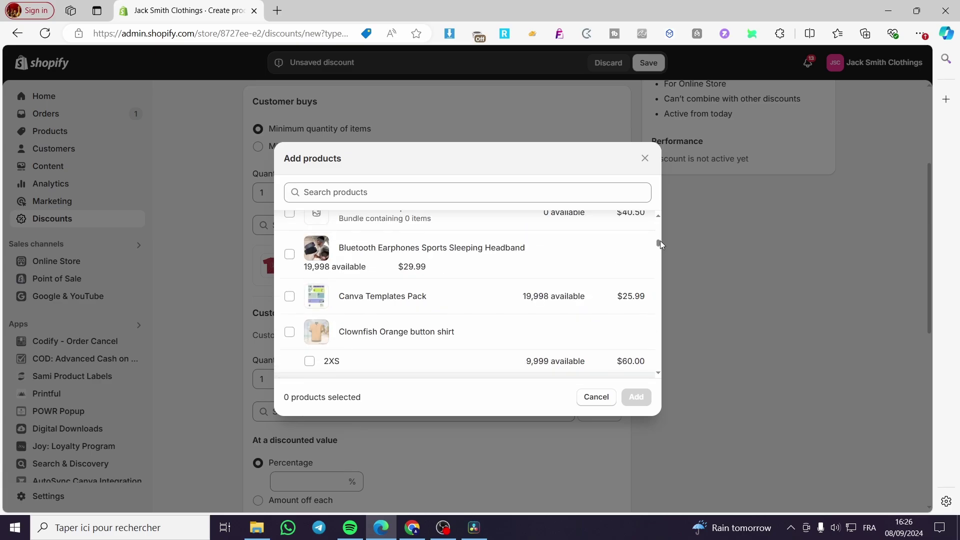
left_click_drag(660, 241, 668, 308)
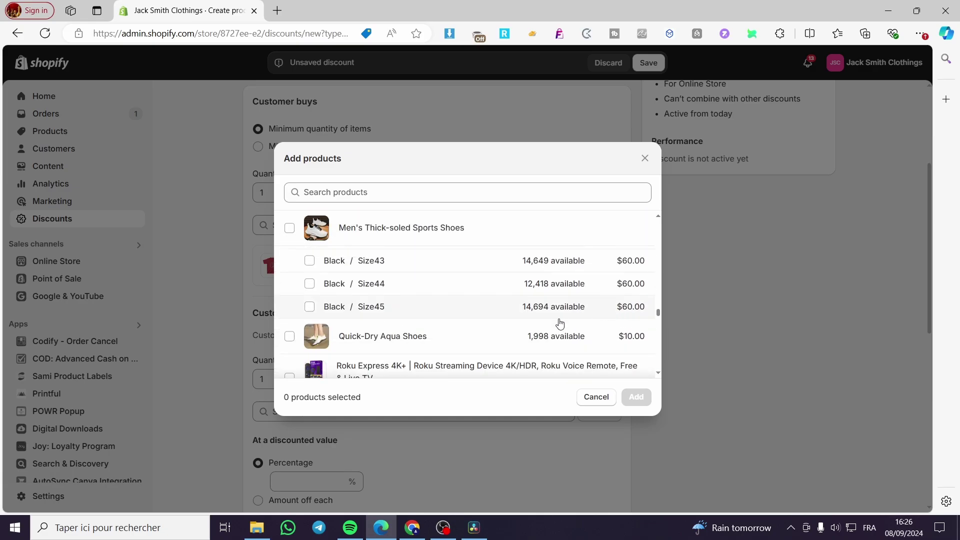
left_click(290, 338)
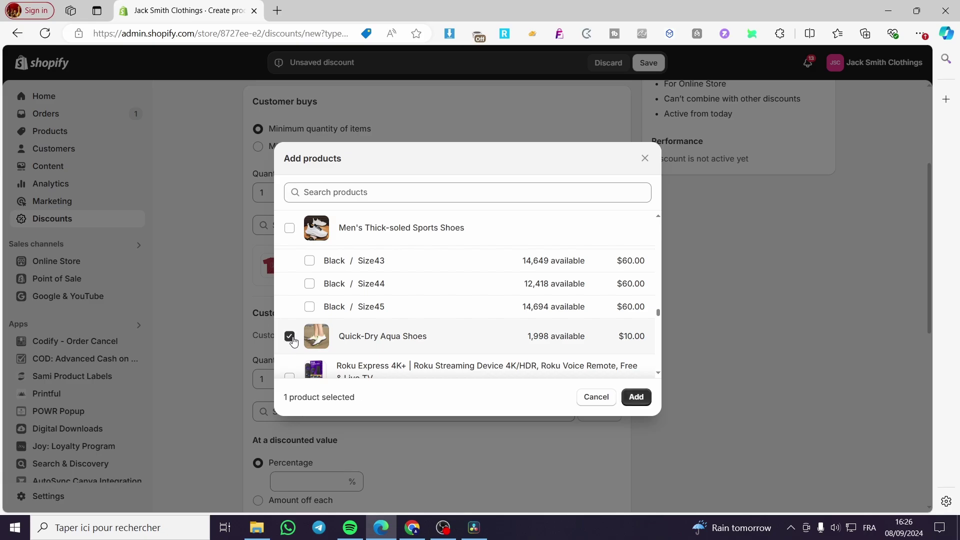
left_click(626, 399)
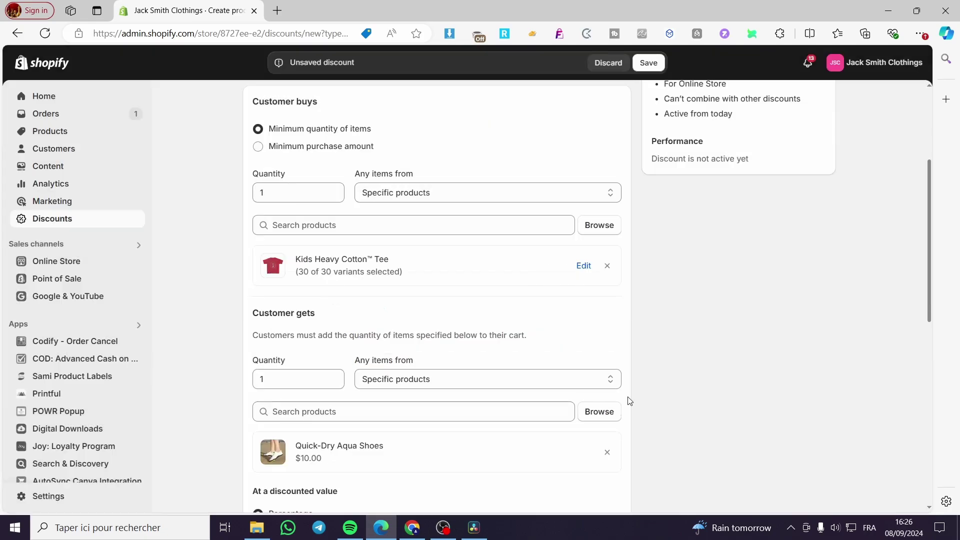
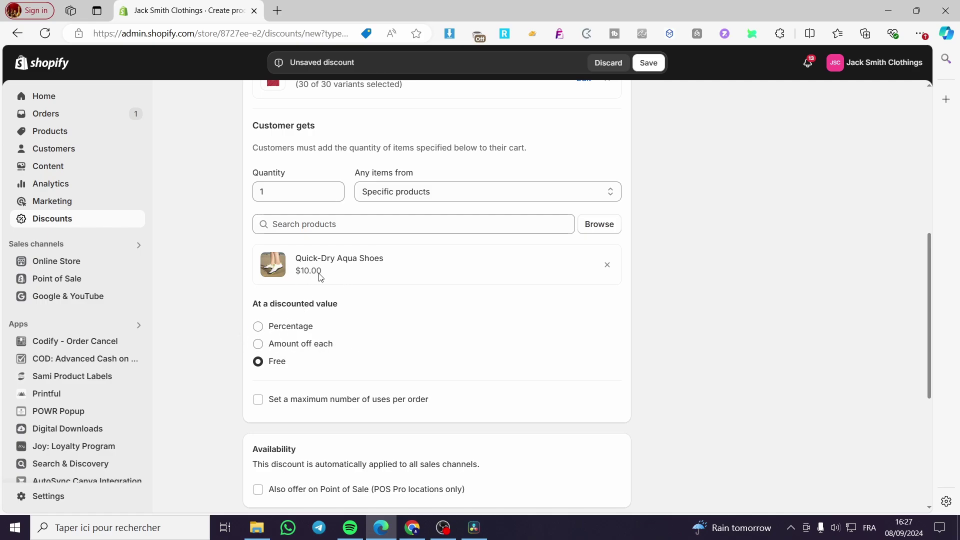
Step: Limit the discount to a maximum of 1 use per order
scroll(240, 397, "down", 1)
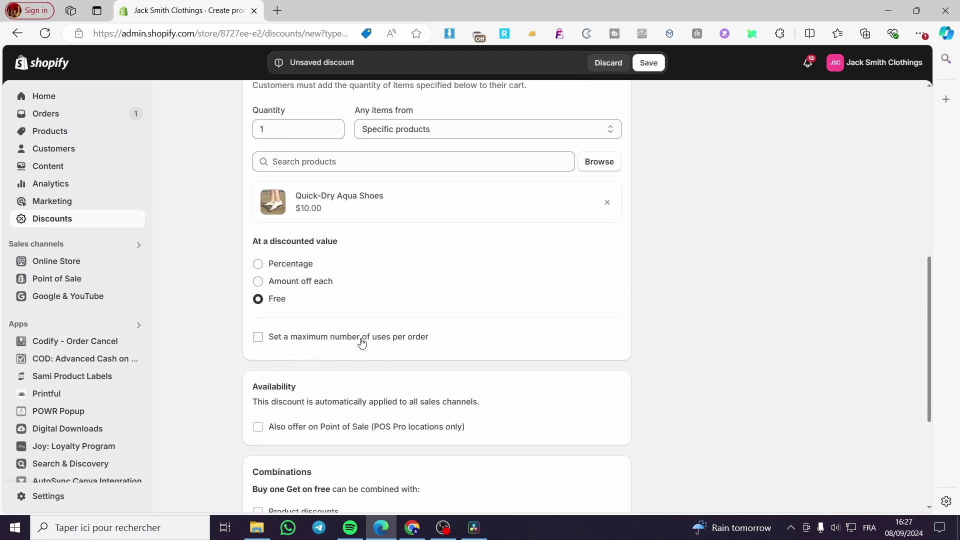
left_click(259, 338)
left_click(279, 361)
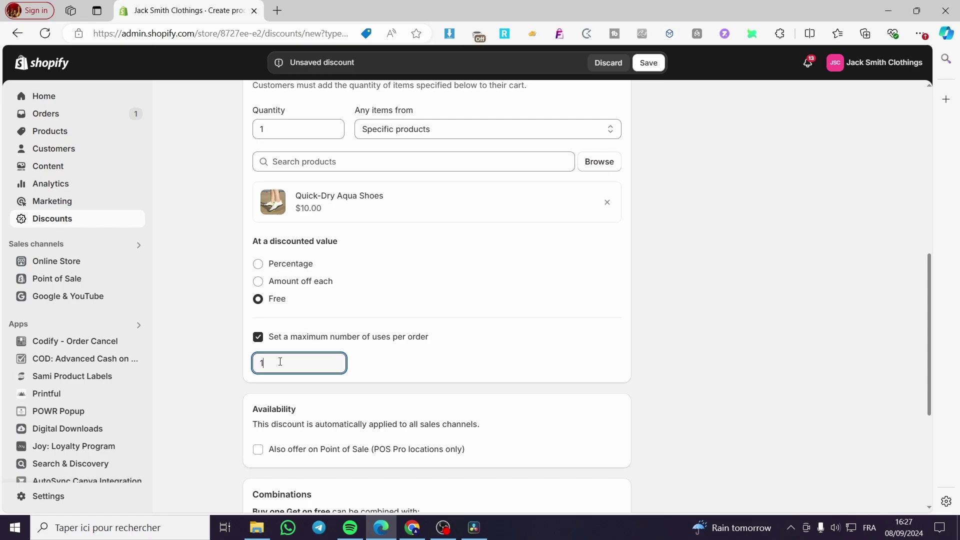
type("1")
left_click(651, 350)
Step: Enable an end date for the discount and set it to 2024-09-12
scroll(433, 345, "down", 2)
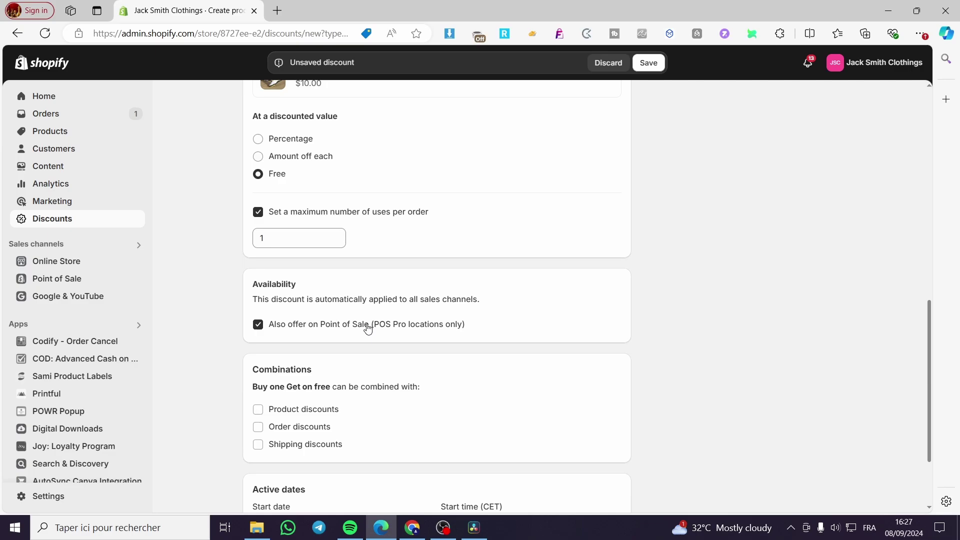
scroll(301, 325, "down", 2)
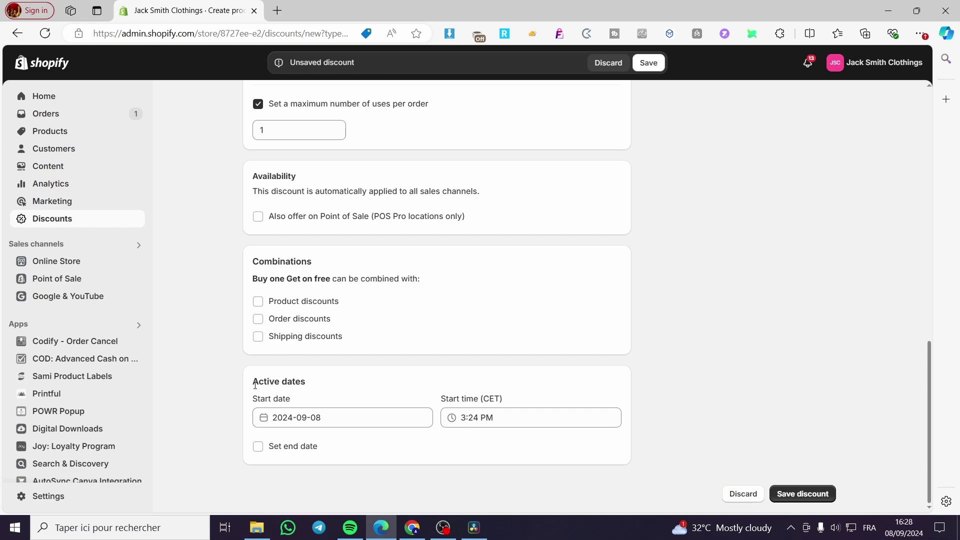
left_click(273, 447)
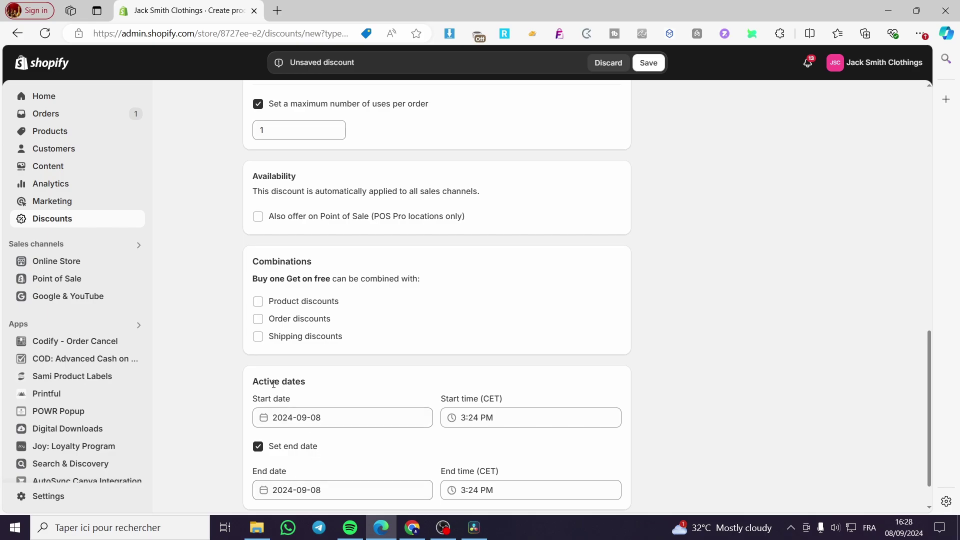
scroll(453, 468, "down", 1)
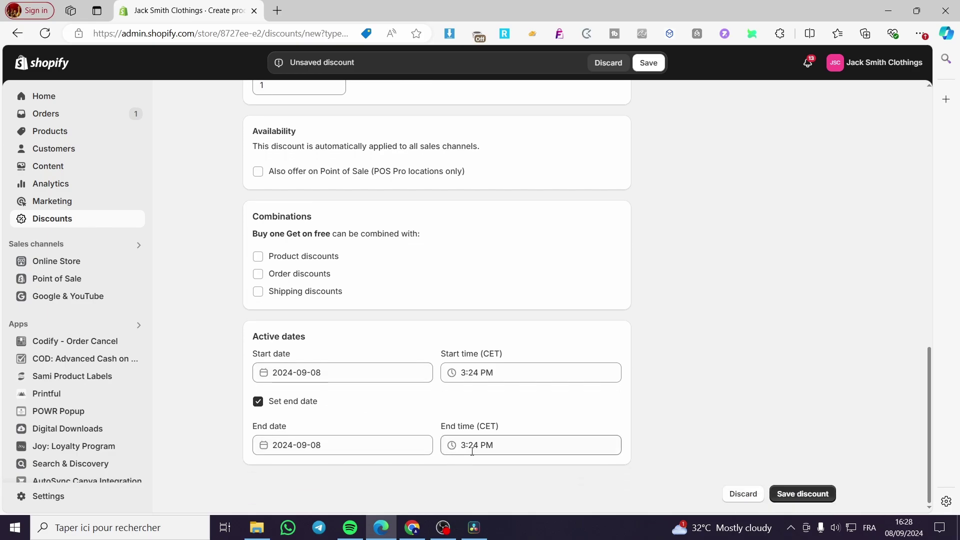
left_click(320, 443)
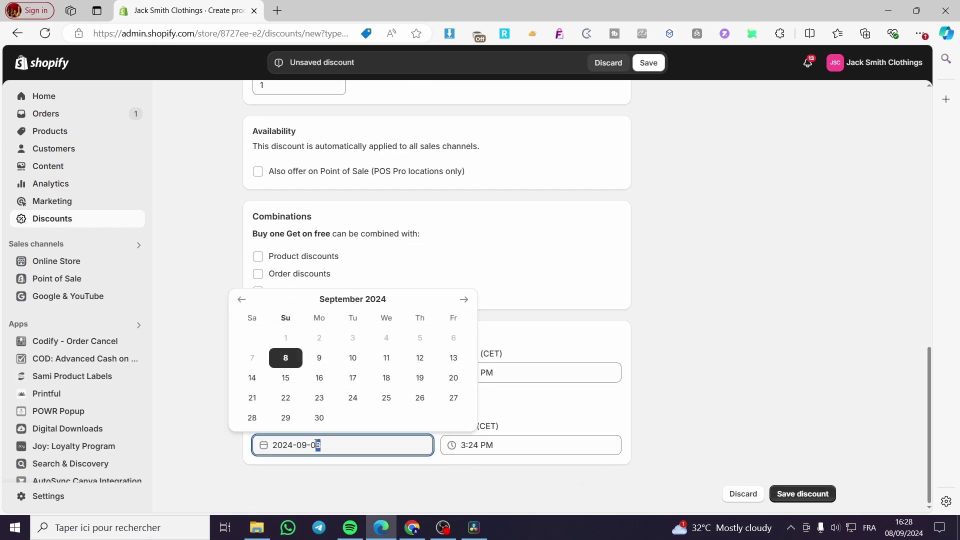
type("12")
left_click_drag(317, 444, 307, 445)
type("-")
left_click(841, 375)
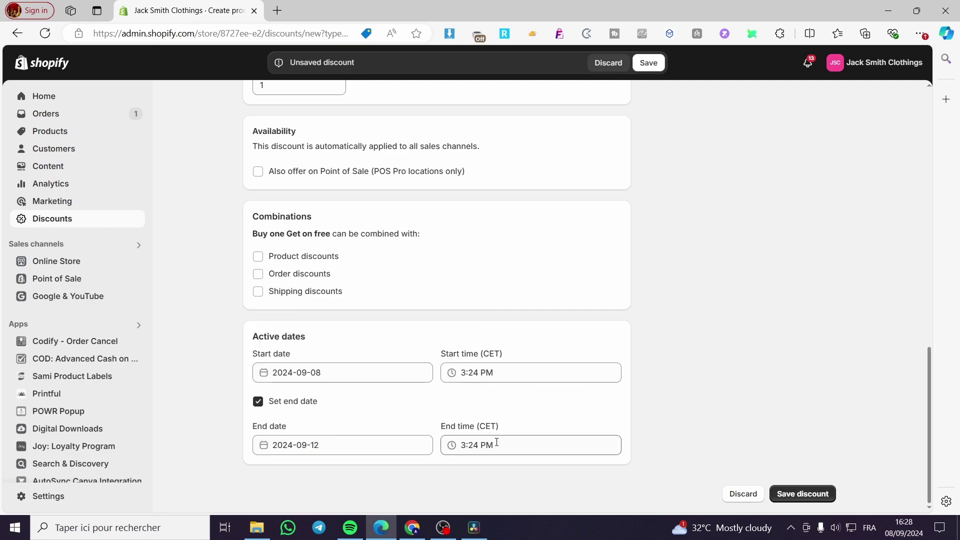
Step: Save the discount and review its buy and get conditions
left_click(803, 495)
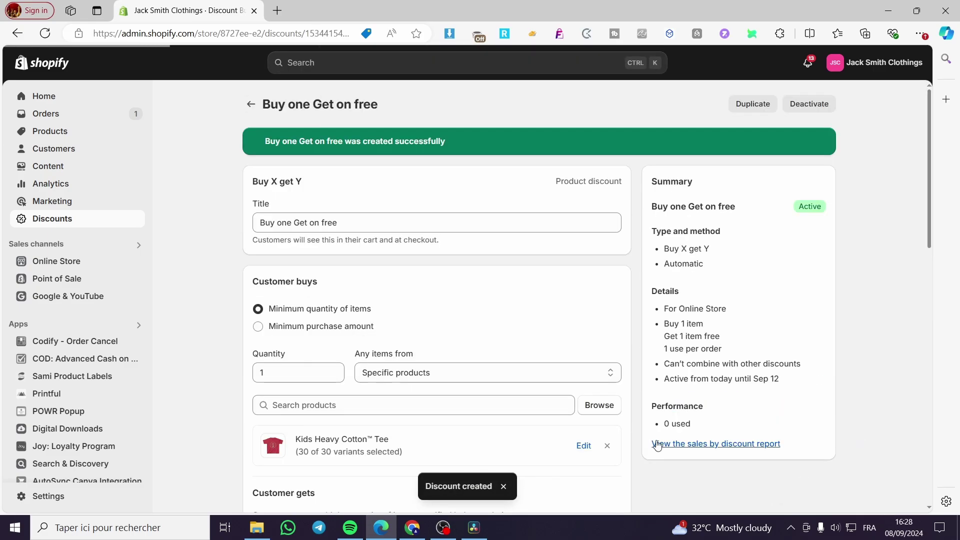
scroll(446, 450, "down", 5)
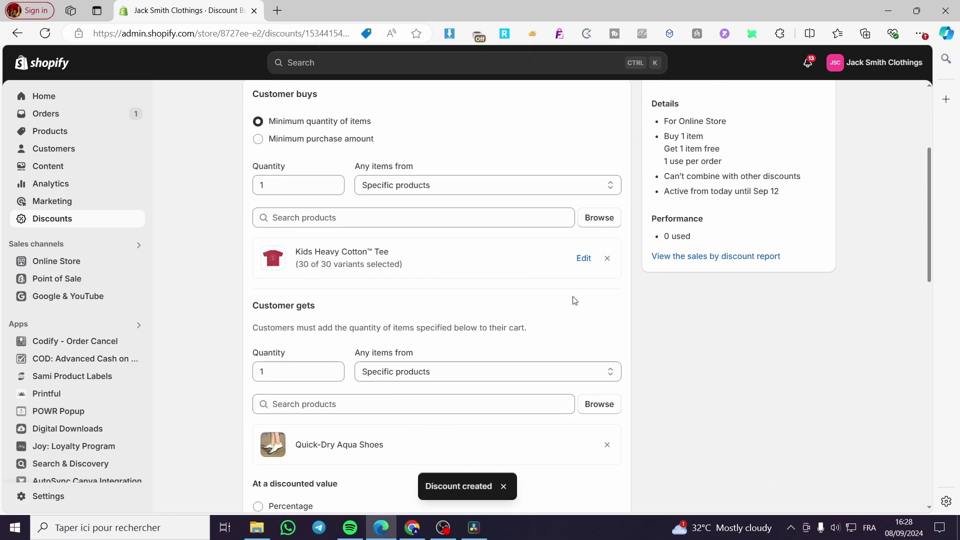
scroll(566, 303, "up", 5)
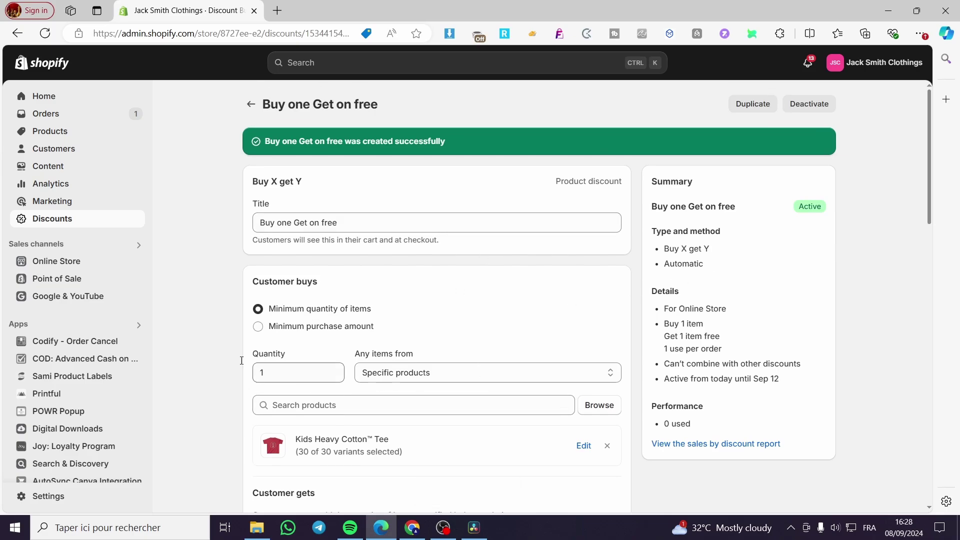
Step: View the online store and open the Kids Heavy Cotton Tee page from the full product catalog
left_click(135, 263)
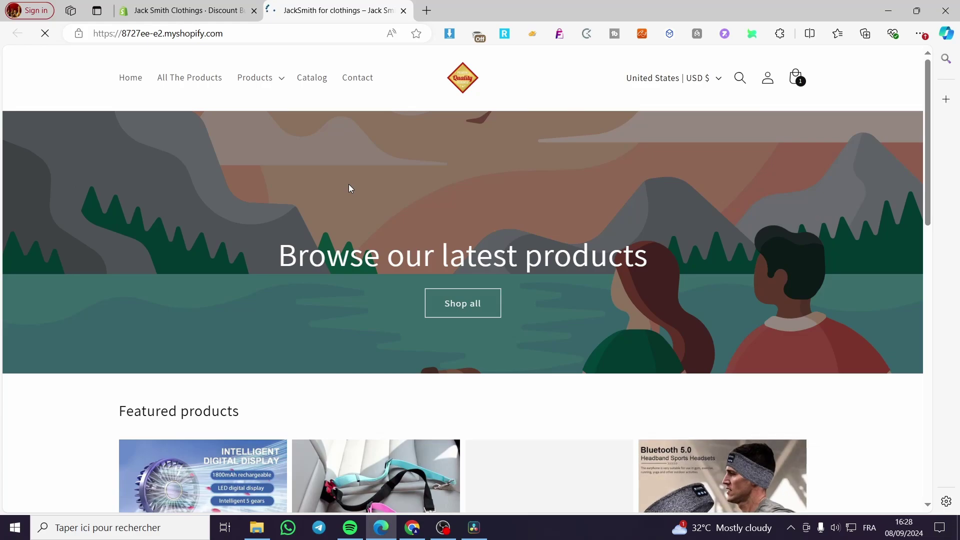
scroll(350, 185, "down", 2)
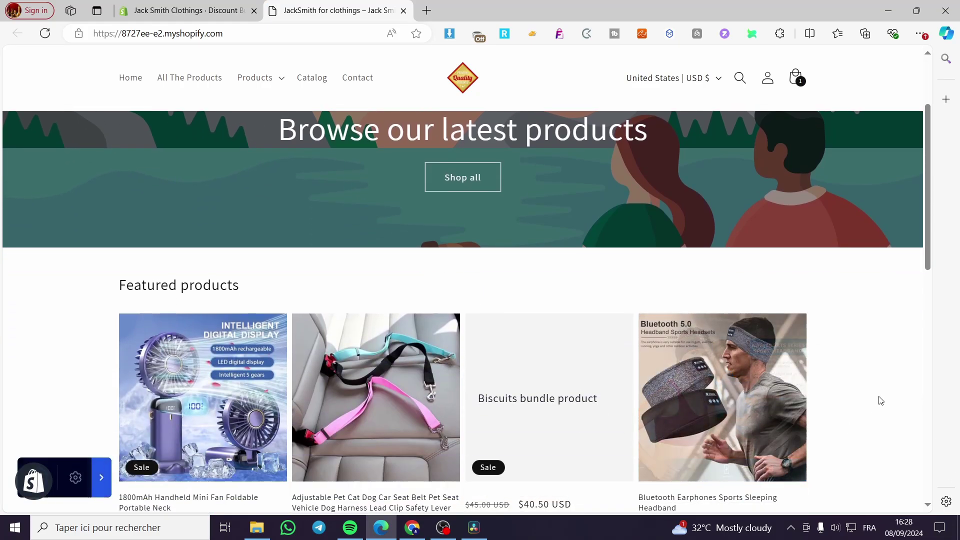
scroll(880, 398, "down", 3)
scroll(881, 398, "down", 3)
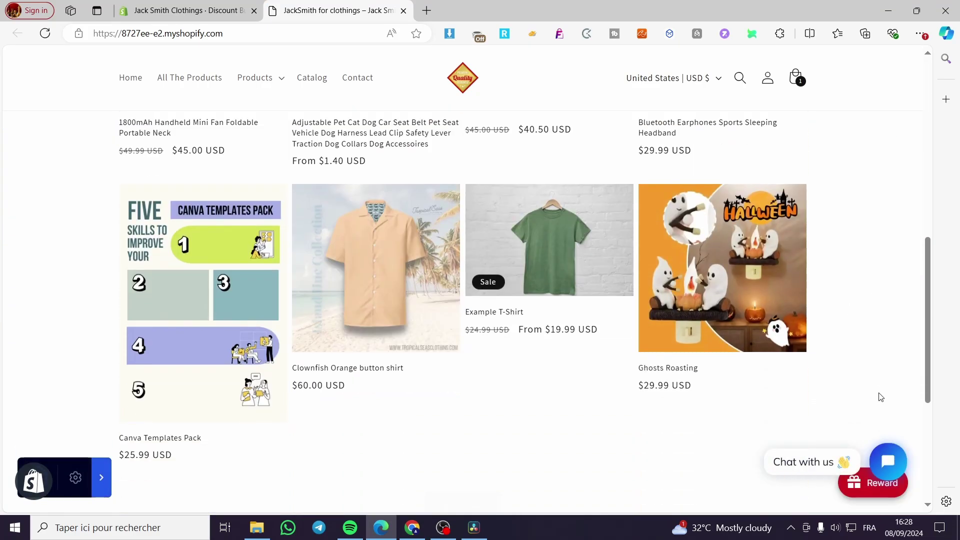
scroll(879, 398, "down", 4)
left_click(463, 243)
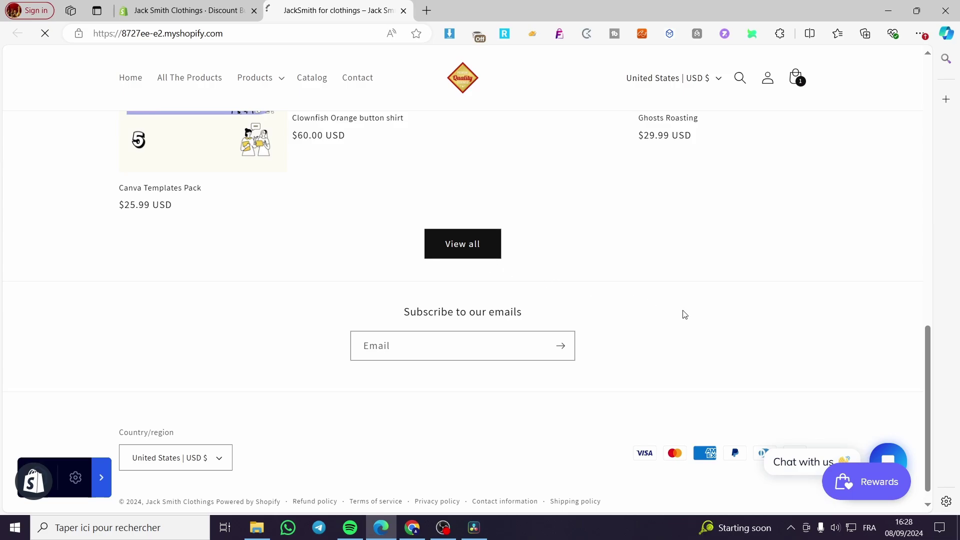
scroll(816, 314, "down", 2)
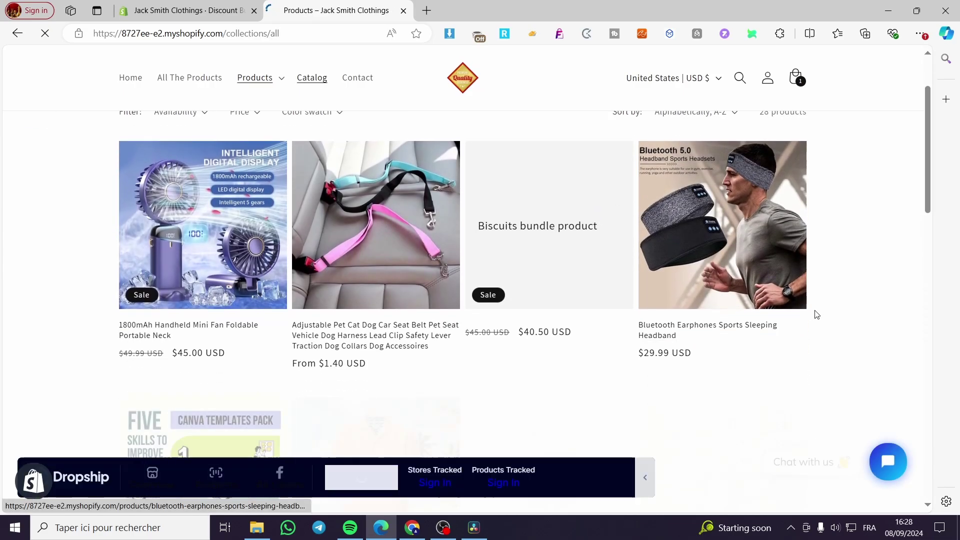
scroll(816, 314, "down", 6)
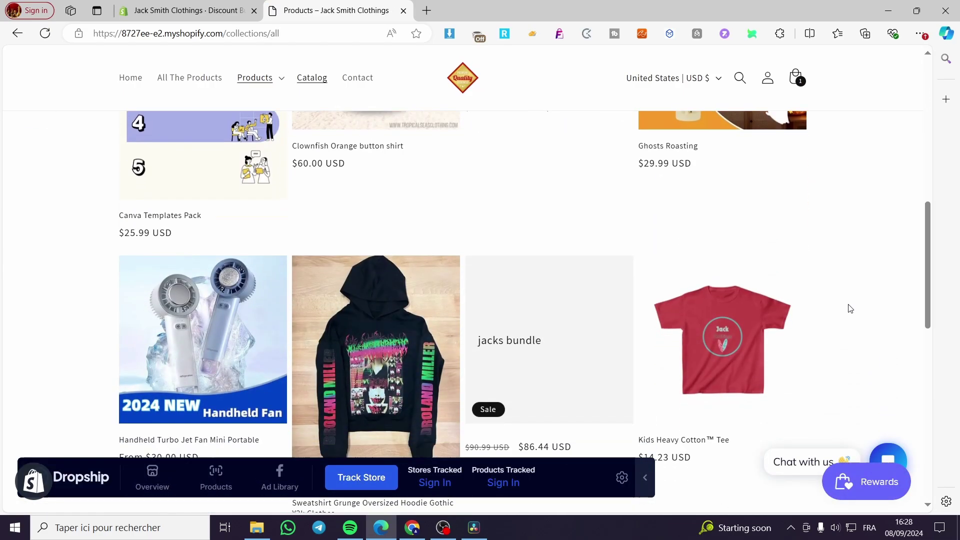
scroll(850, 309, "down", 2)
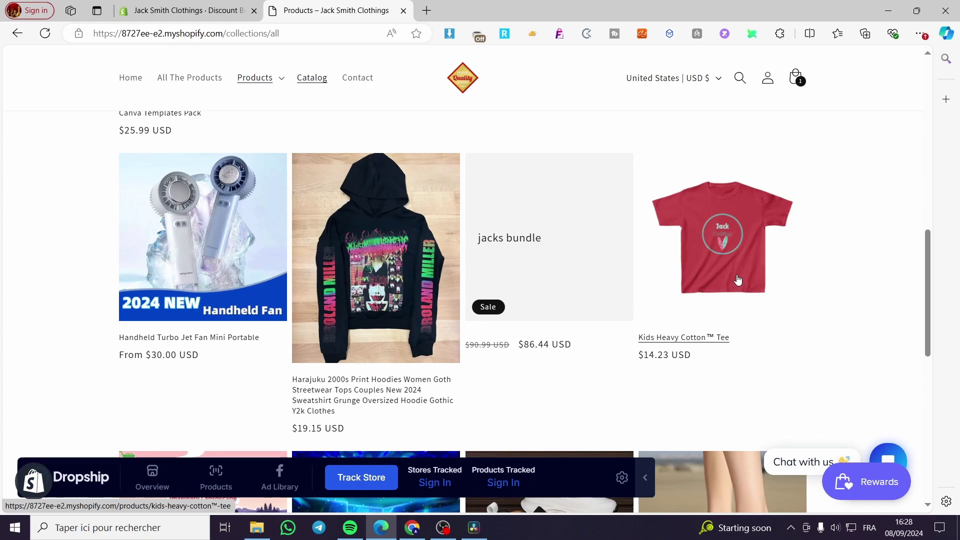
left_click(736, 275)
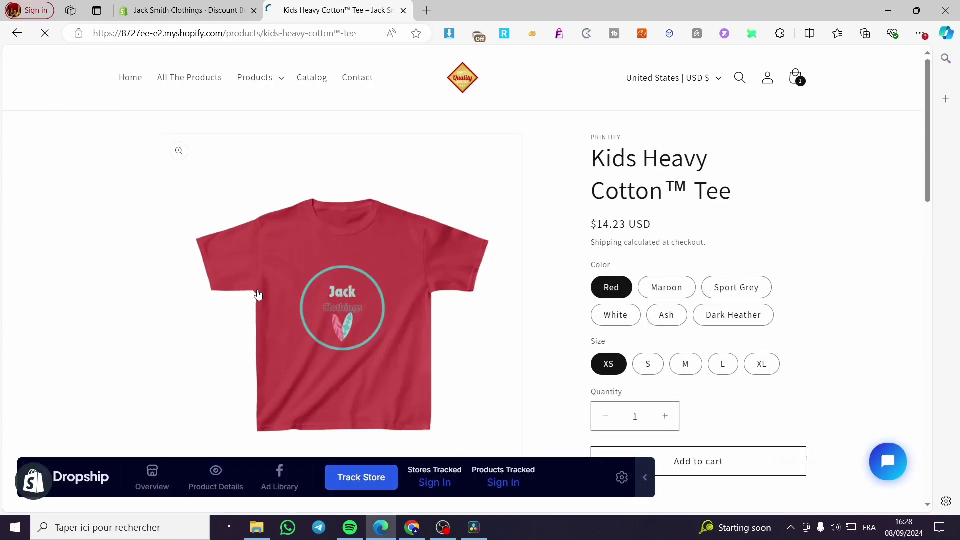
Step: Add one Kids Heavy Cotton Tee in Red, size XS, to the cart and proceed to checkout
left_click(645, 477)
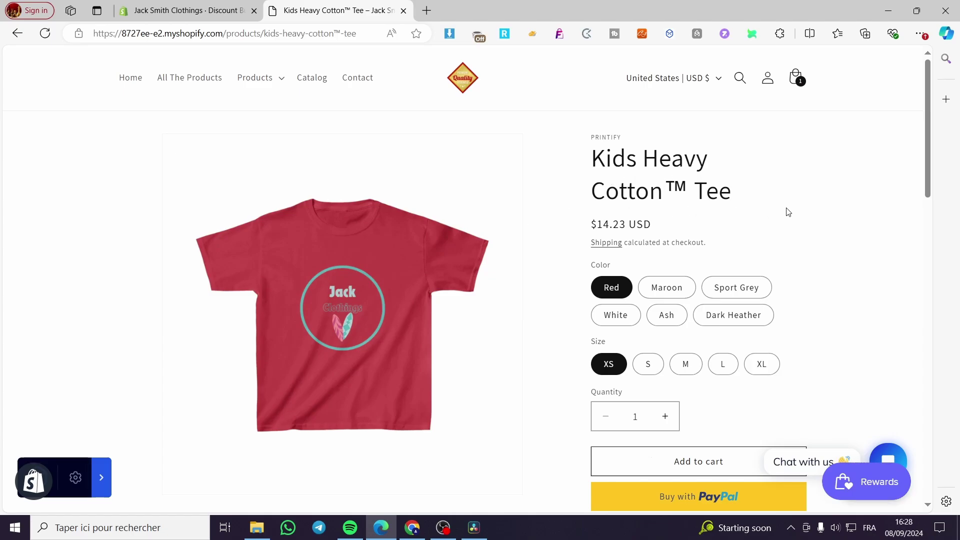
scroll(750, 211, "down", 2)
left_click(704, 349)
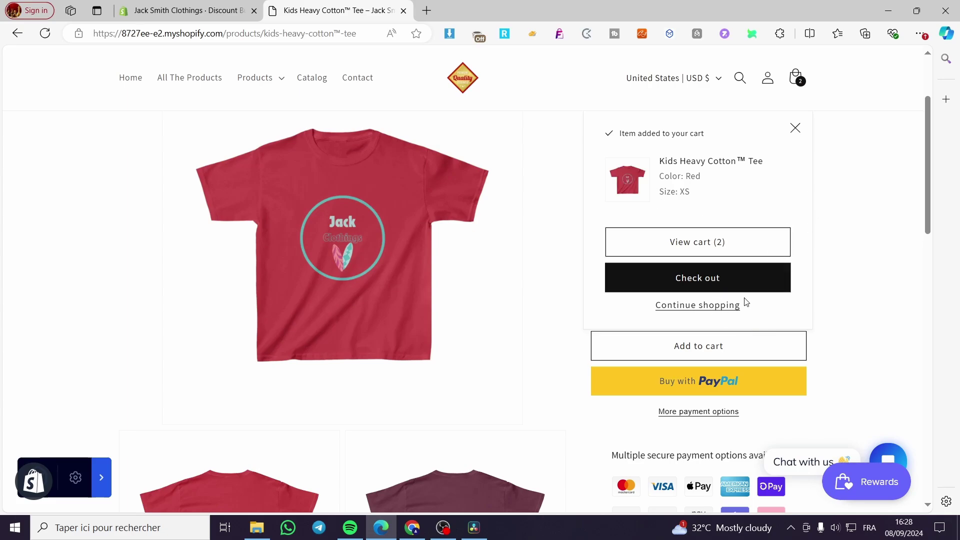
left_click(741, 283)
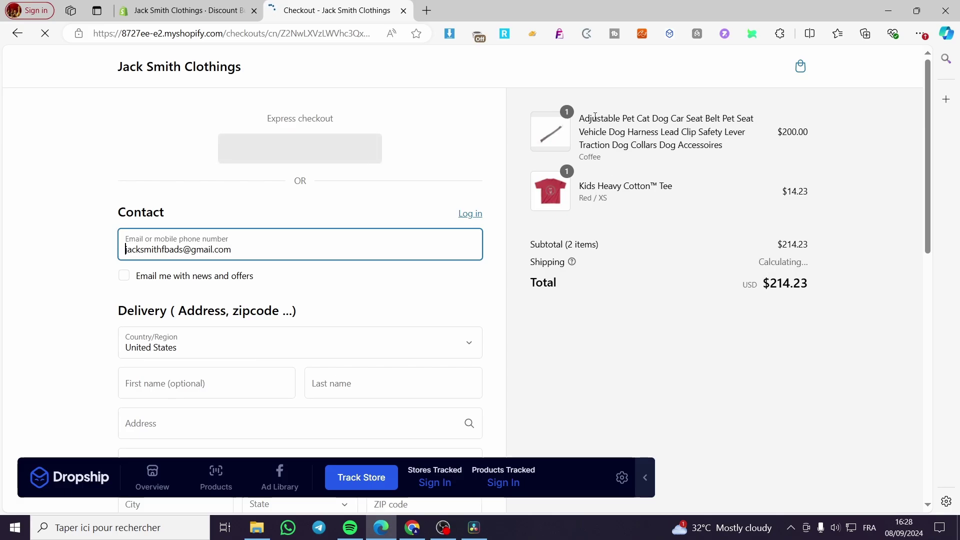
Step: Leave the checkout, open the shopping cart and remove the Adjustable Pet Cat Dog Car Seat Belt from it
key("alt+Left")
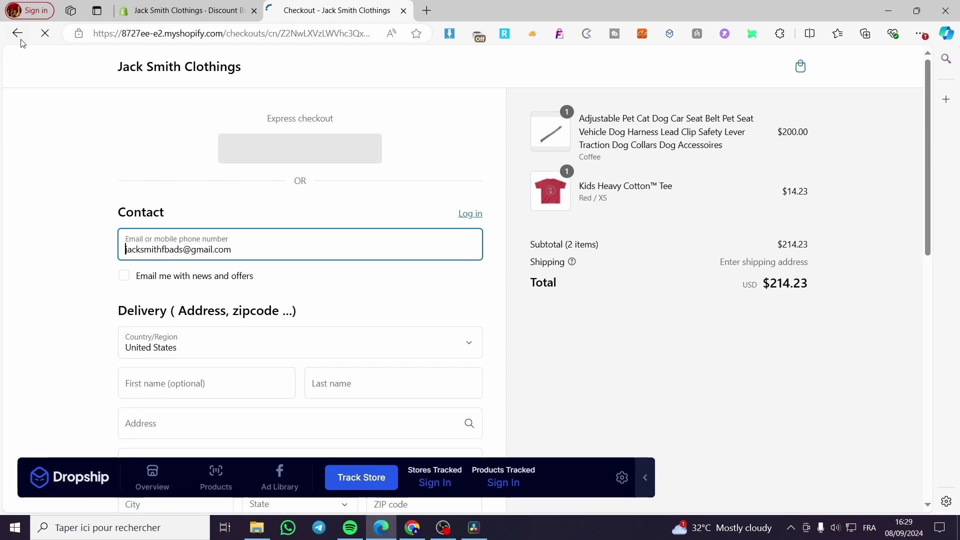
left_click(691, 347)
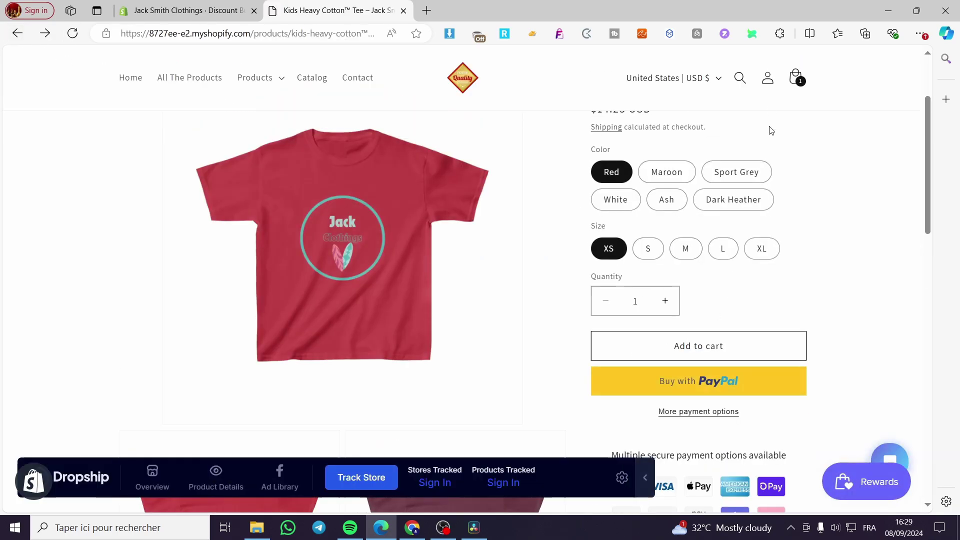
left_click(796, 78)
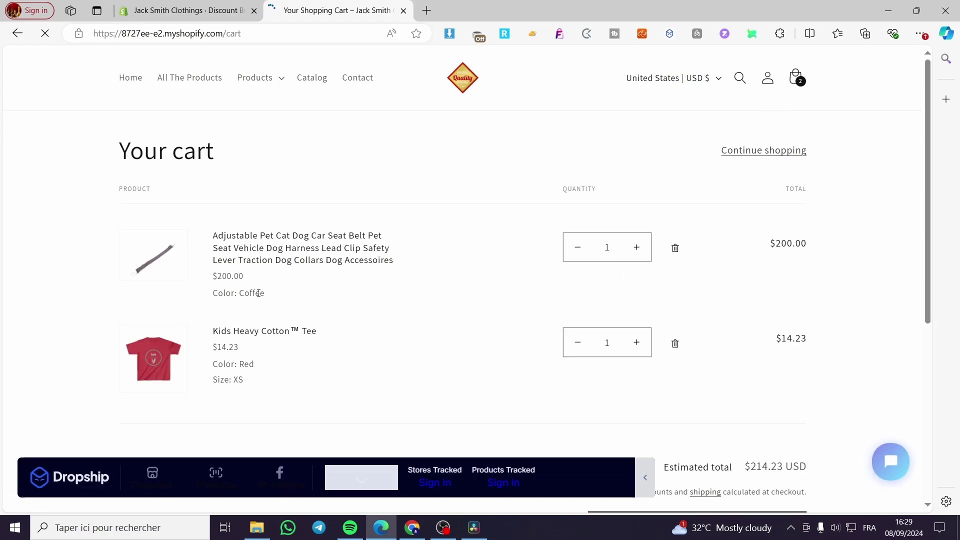
left_click(677, 247)
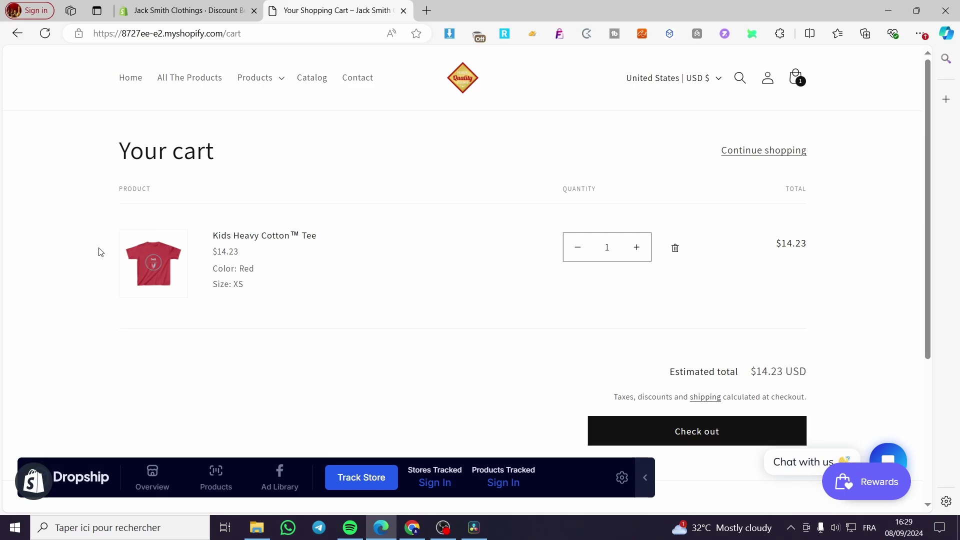
Step: Check out with the remaining tee and examine the checkout page and order summary for the free-product offer
left_click(720, 436)
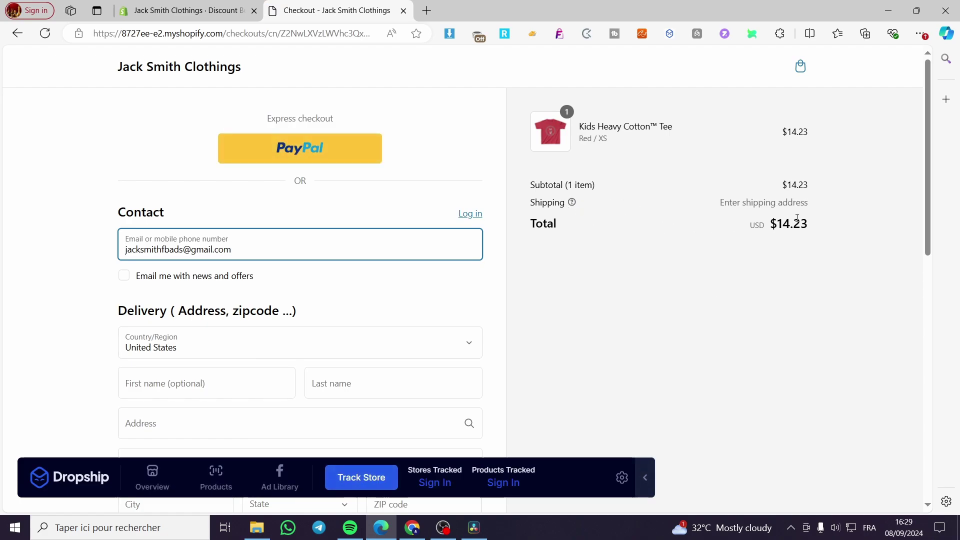
scroll(362, 319, "down", 5)
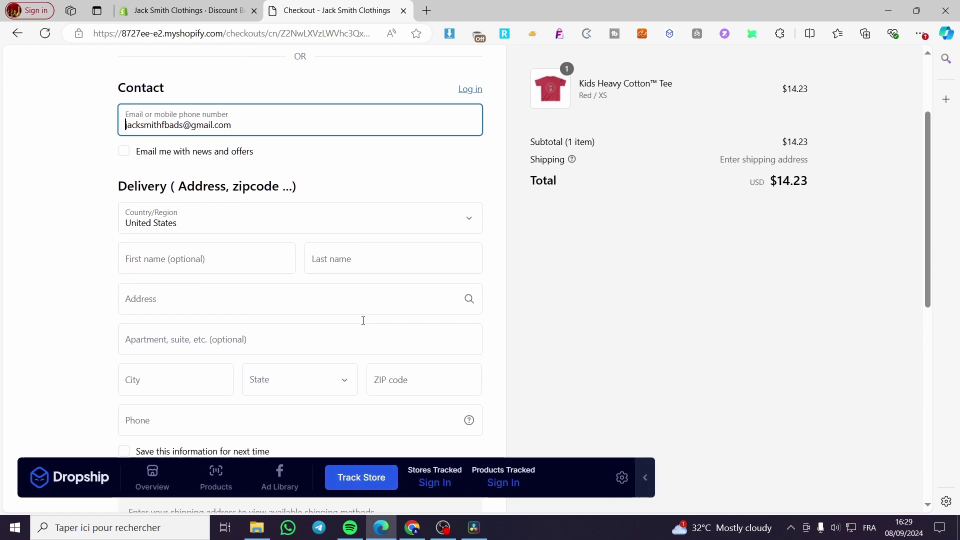
left_click(636, 481)
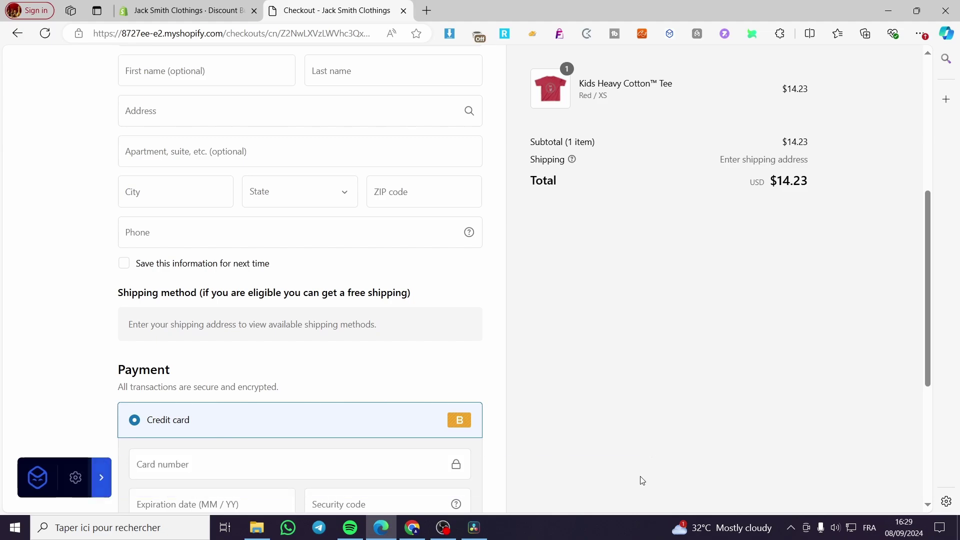
scroll(638, 480, "up", 5)
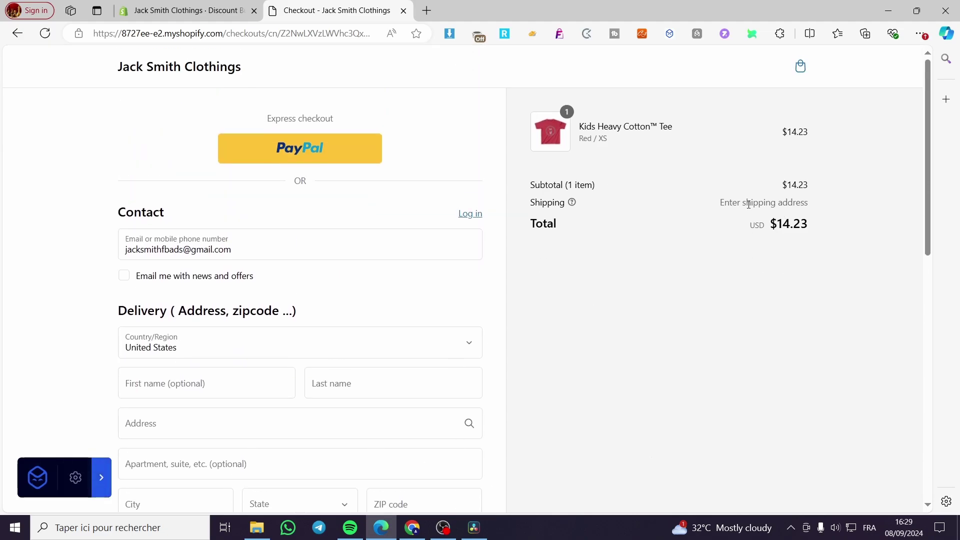
scroll(305, 318, "down", 5)
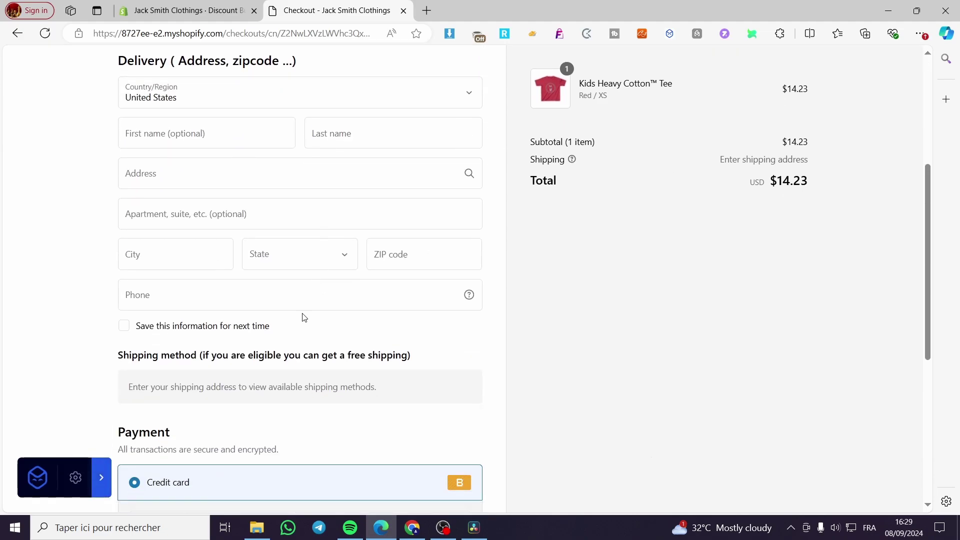
Step: Return to the Buy one Get on free discount in the admin and review its products, combinations and active dates
left_click(213, 10)
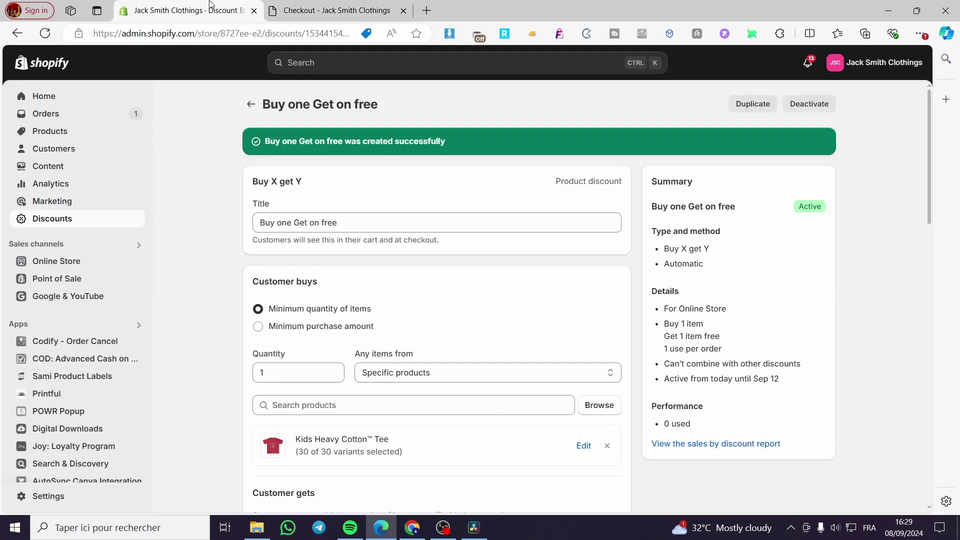
left_click(300, 10)
left_click(184, 10)
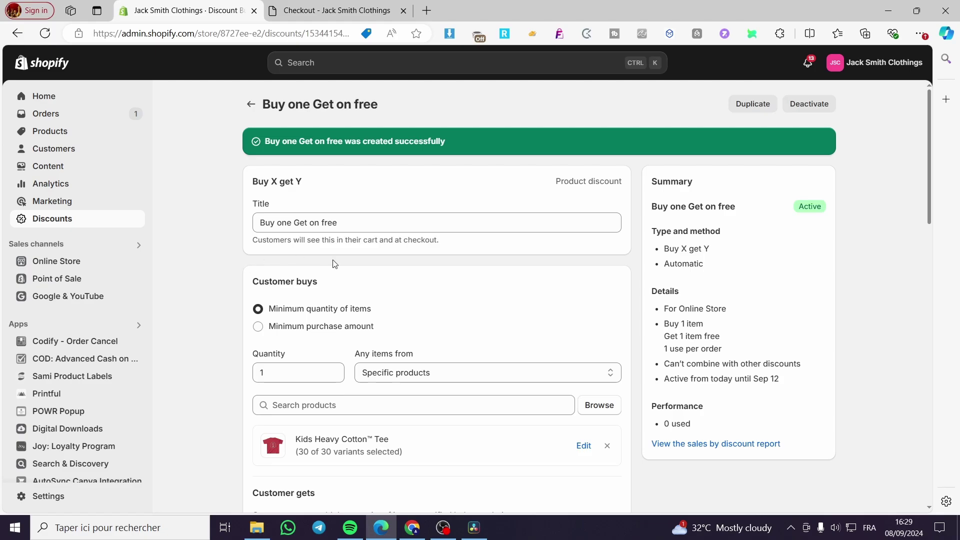
scroll(349, 325, "down", 6)
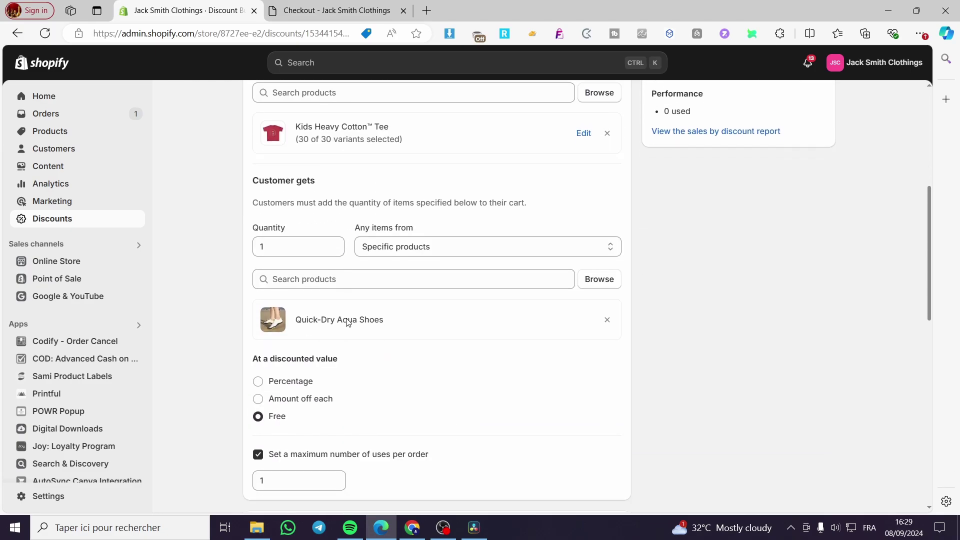
scroll(340, 331, "down", 10)
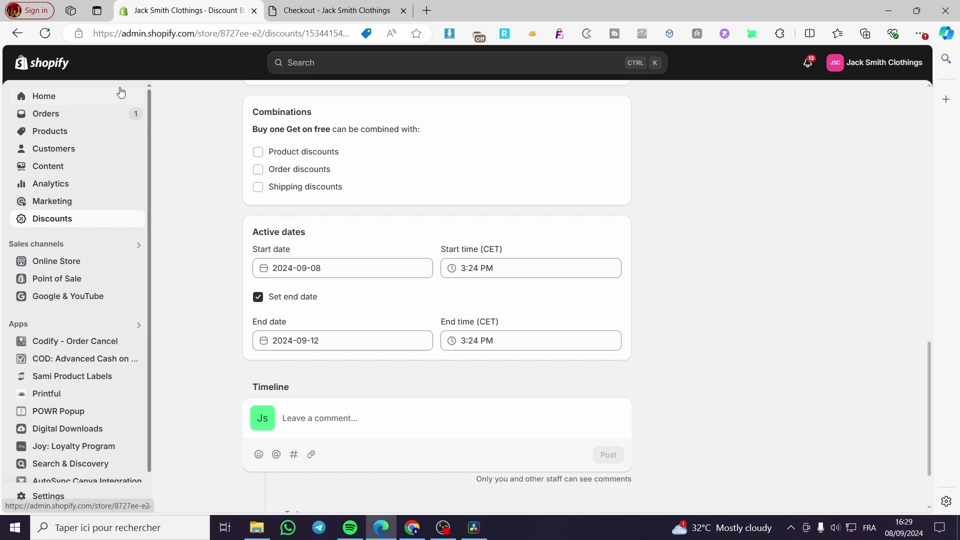
Step: Reload the store's checkout page and examine its form, payment section and order summary for the free-product offer
left_click(325, 6)
left_click(45, 33)
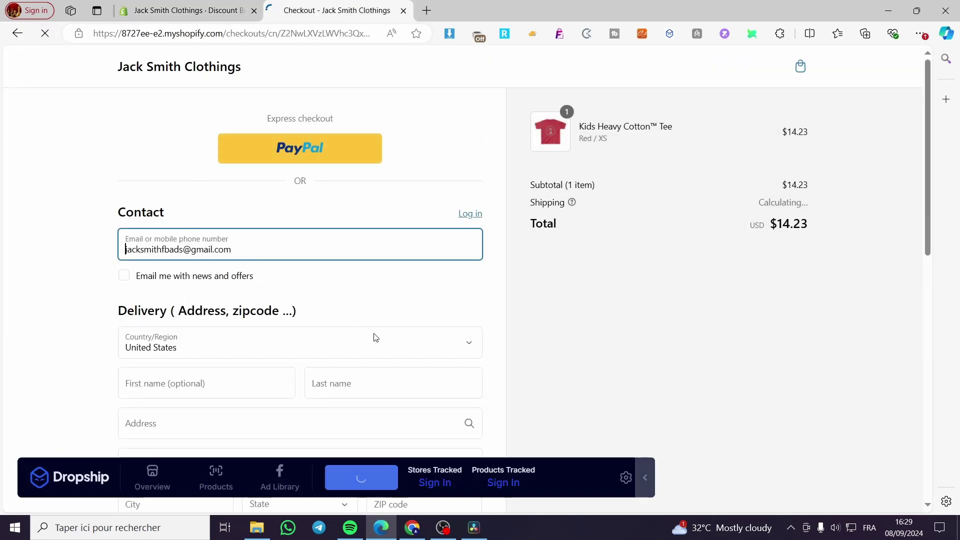
scroll(377, 336, "down", 2)
left_click(645, 477)
scroll(227, 317, "down", 5)
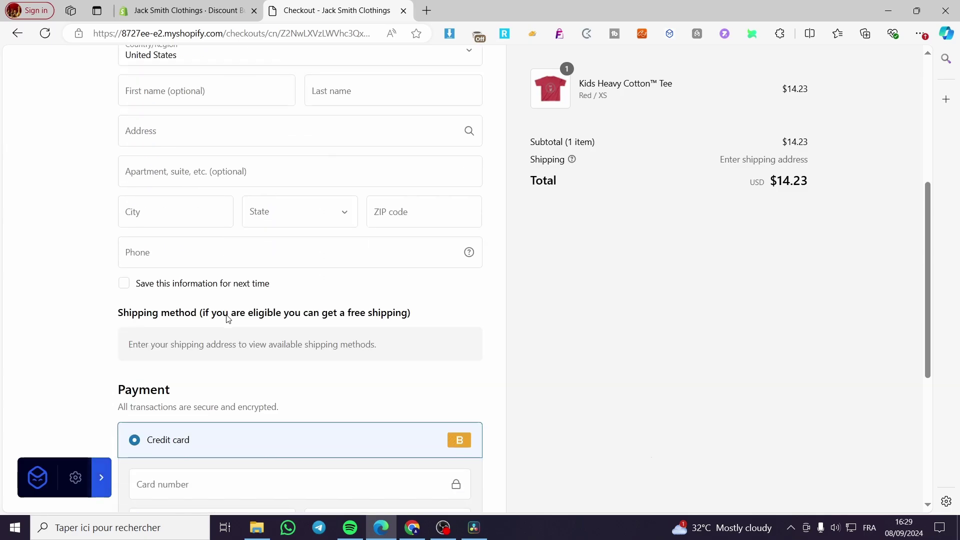
scroll(222, 255, "down", 4)
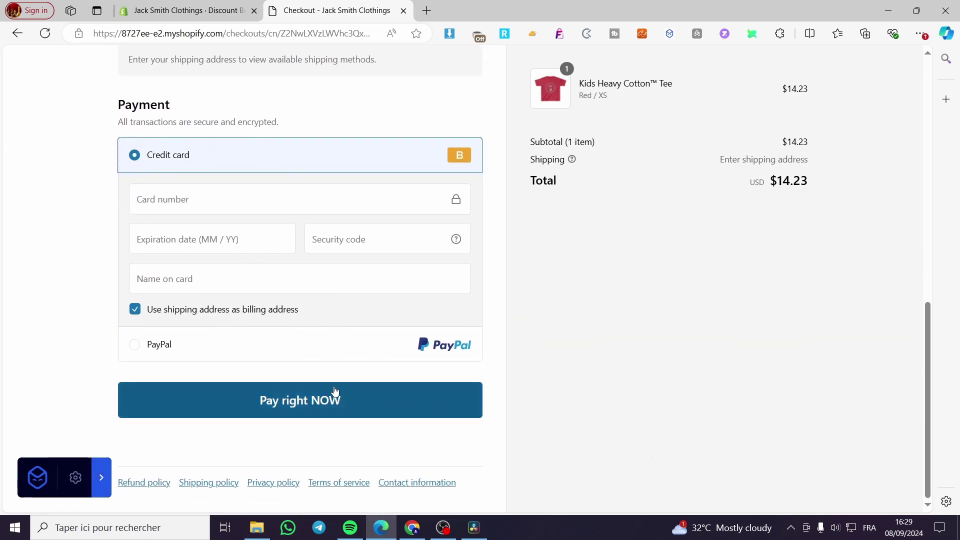
scroll(334, 421, "up", 1)
scroll(365, 444, "up", 8)
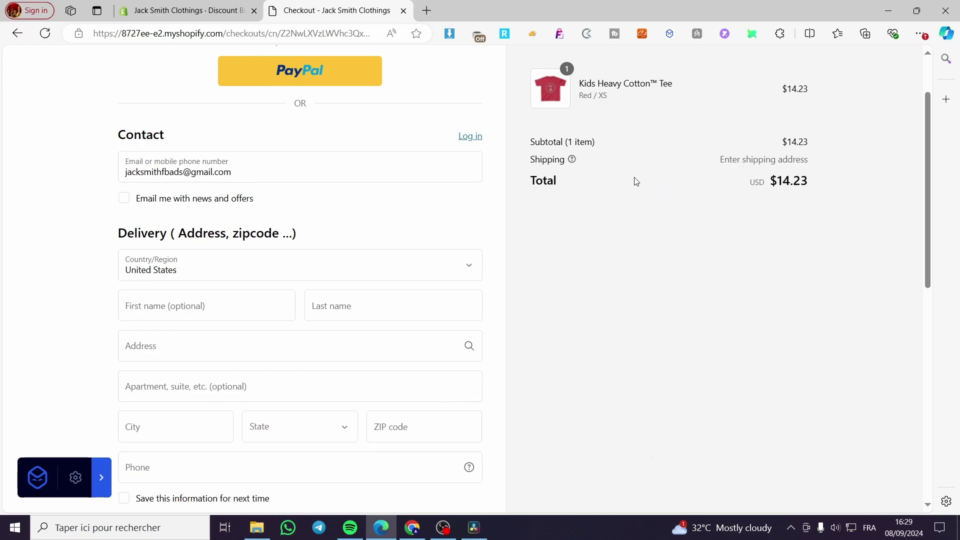
scroll(357, 128, "up", 2)
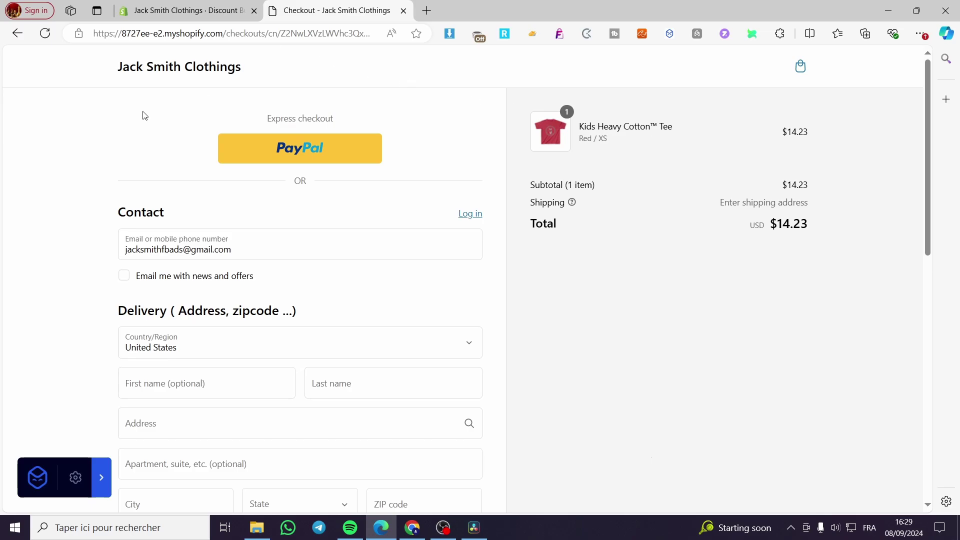
Step: Go back through the cart to the Kids Heavy Cotton Tee product page and look through it for the free-product offer
left_click(19, 34)
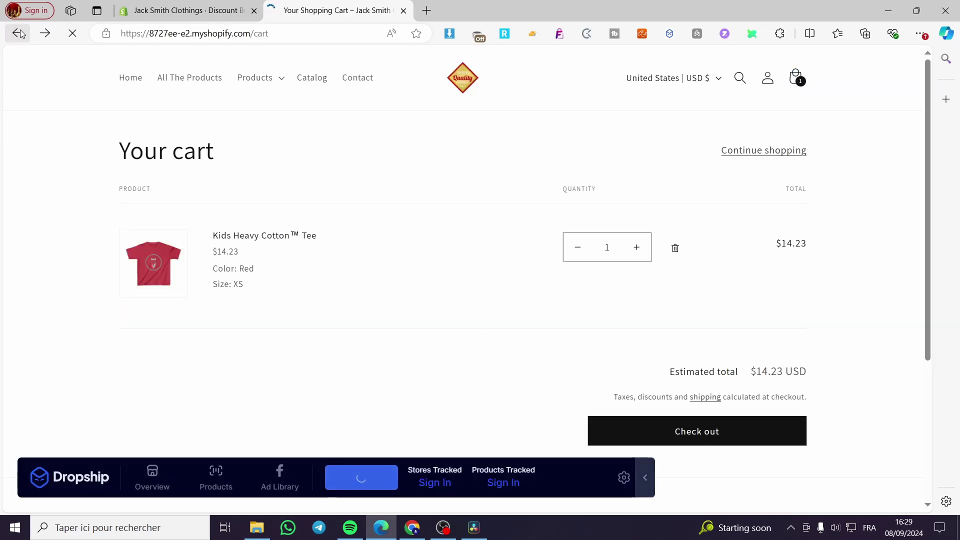
left_click(19, 33)
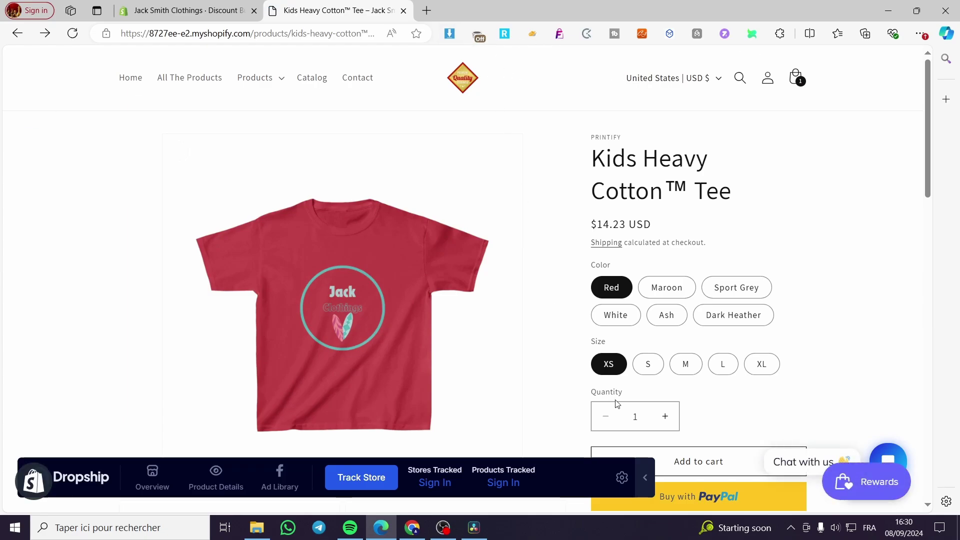
scroll(620, 336, "down", 3)
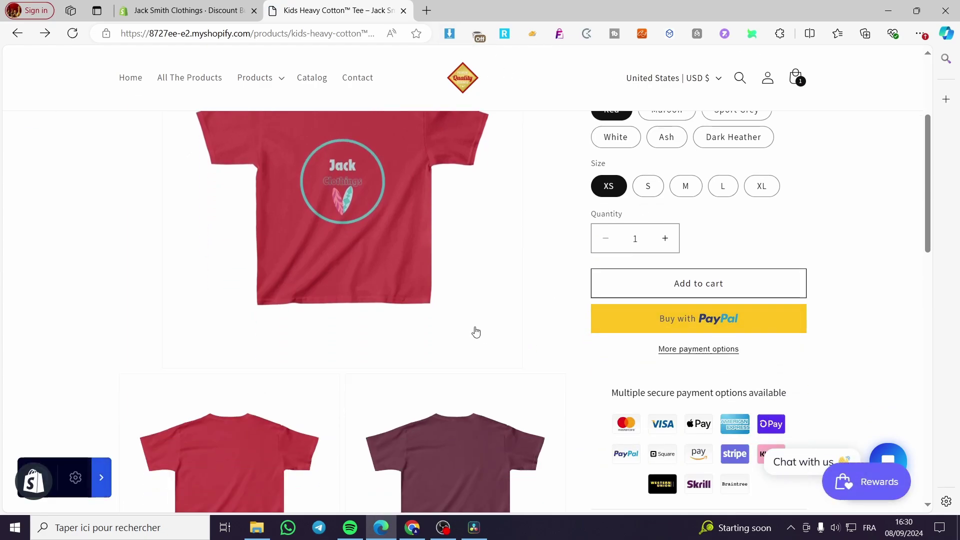
scroll(433, 311, "down", 5)
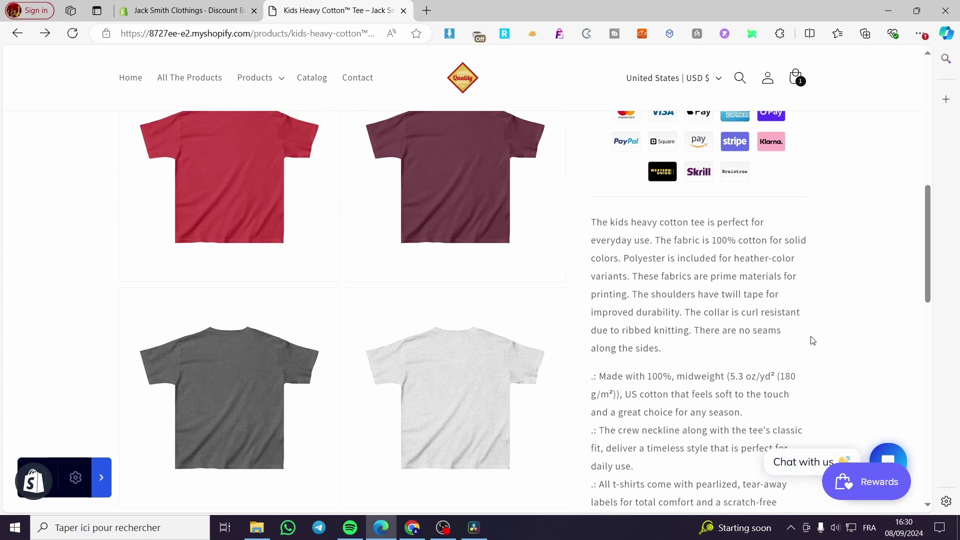
scroll(812, 340, "down", 6)
scroll(804, 330, "up", 9)
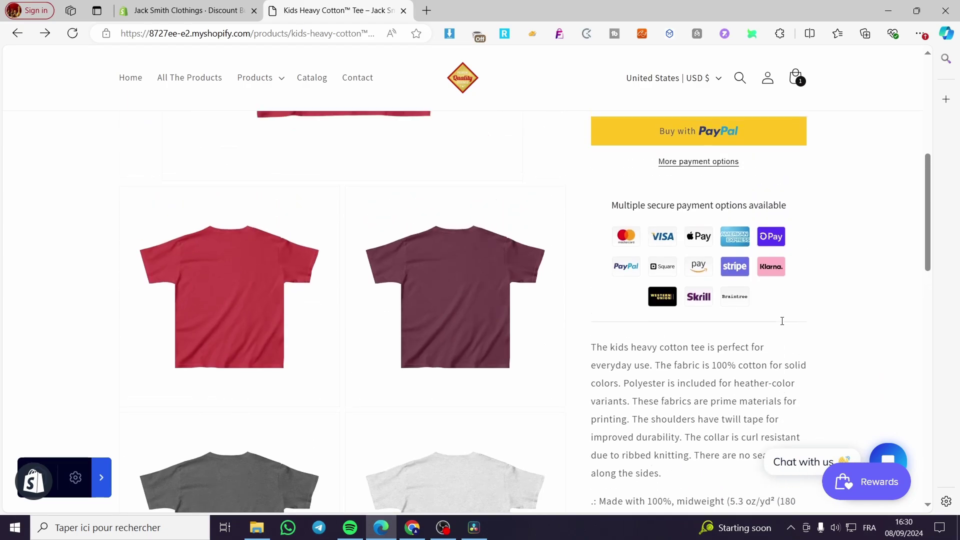
scroll(783, 321, "up", 6)
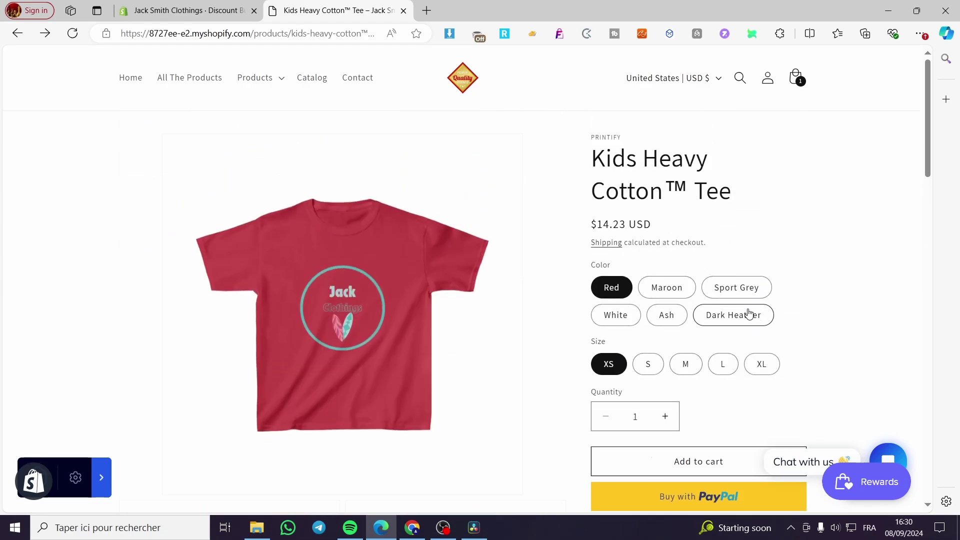